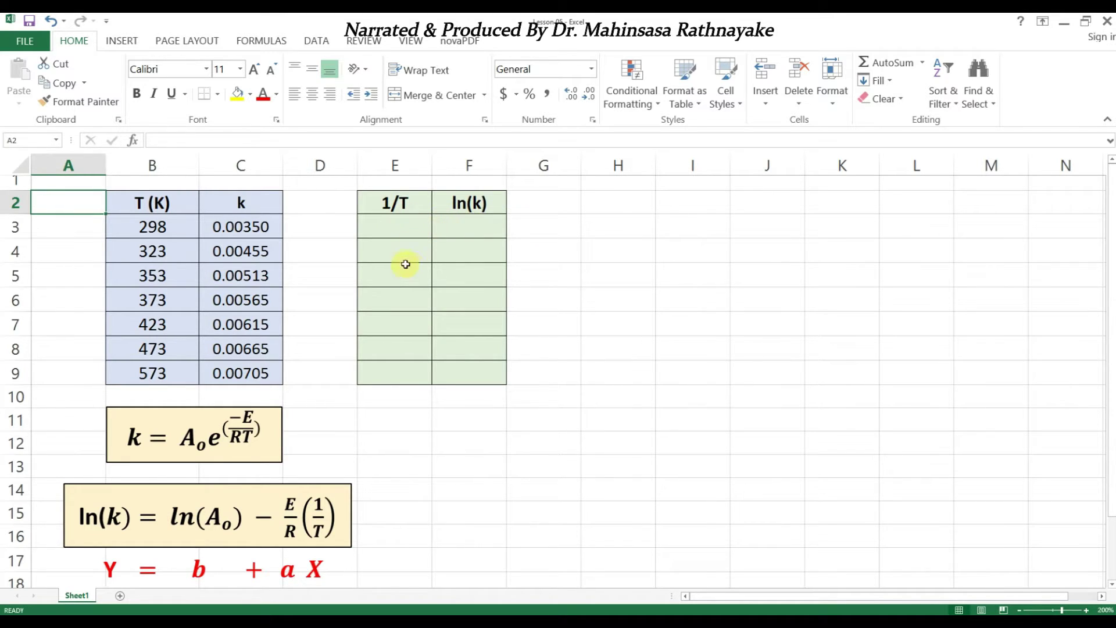
Fill E3:E9 with =1/B3, the reciprocal of each temperature.
click(395, 230)
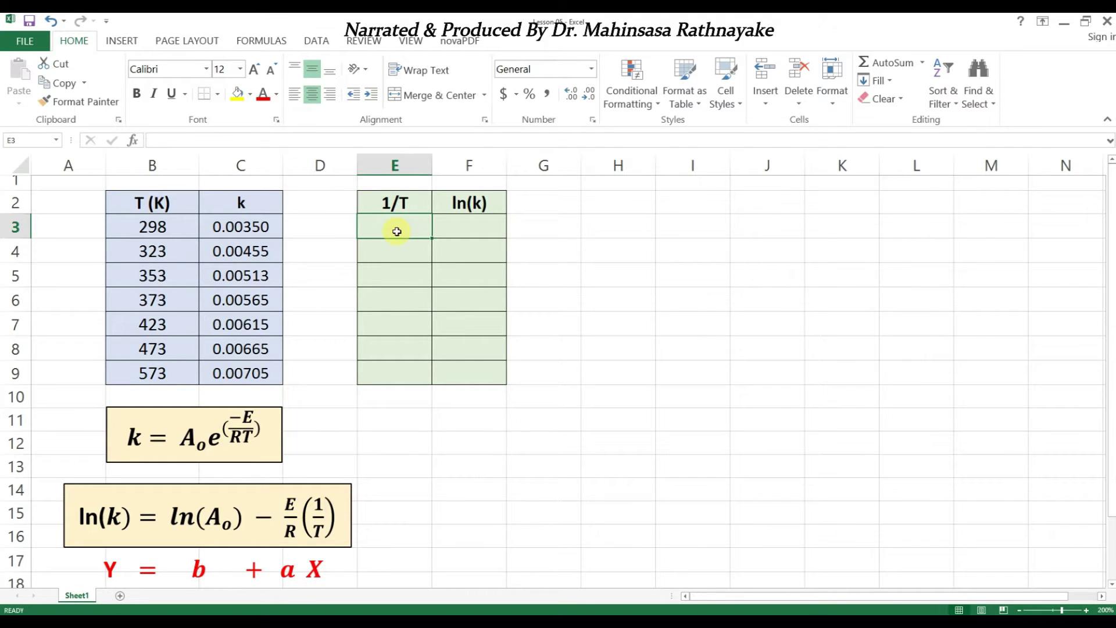
text(=)
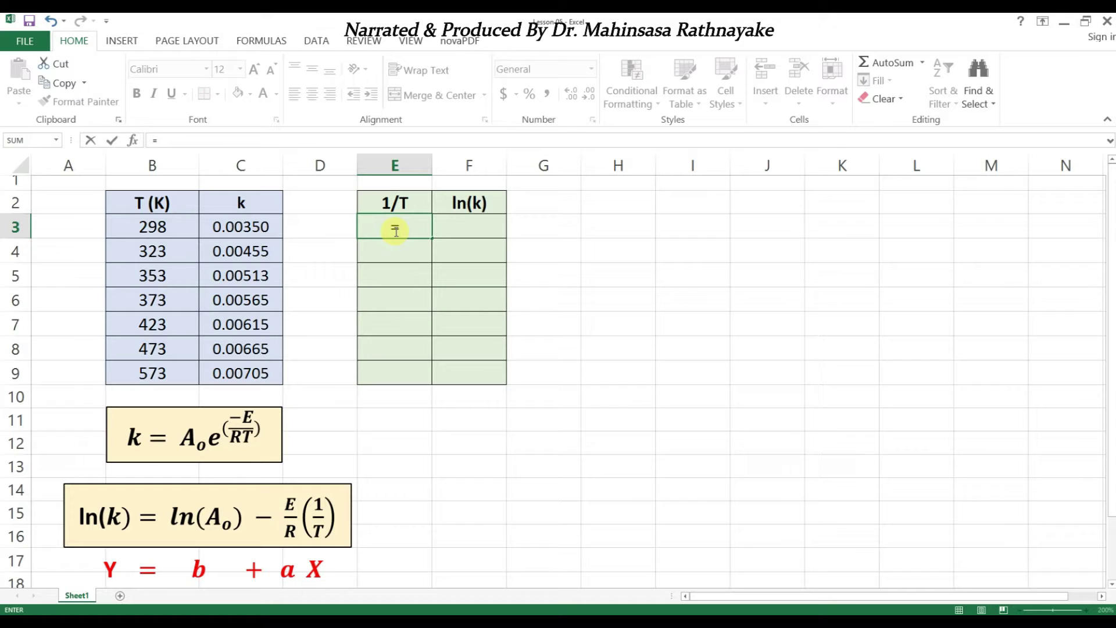
text(1/)
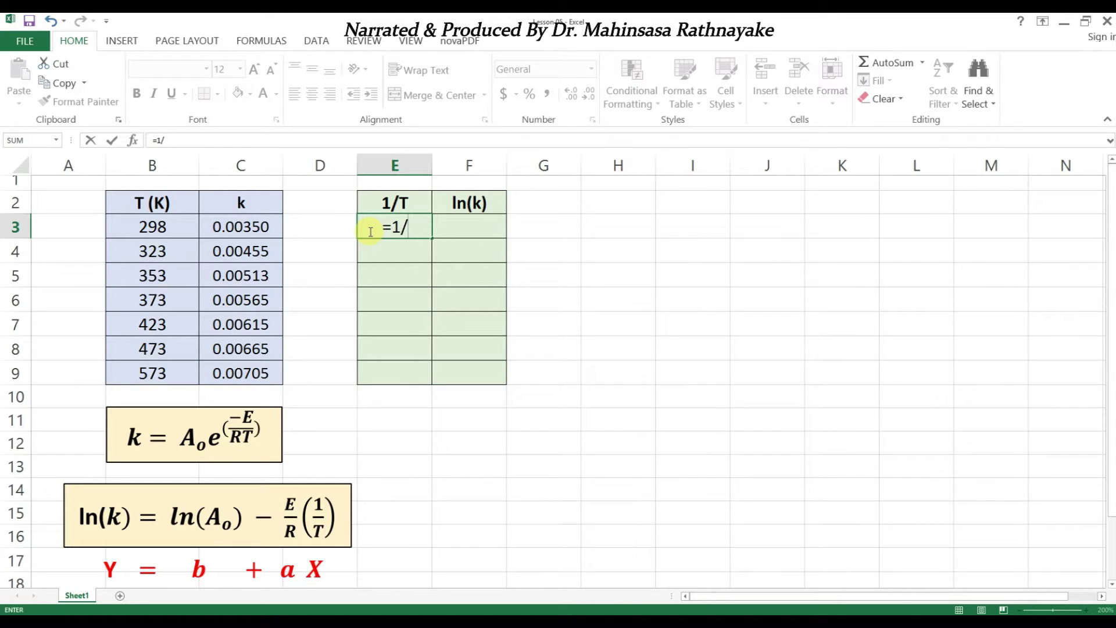
click(152, 226)
key(Return)
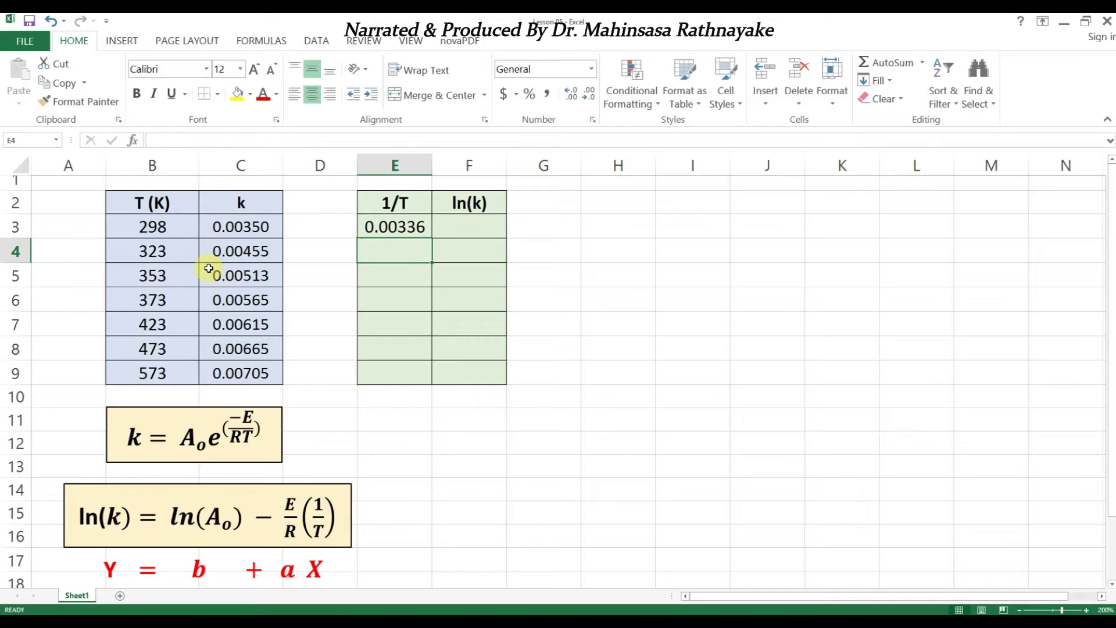
click(418, 229)
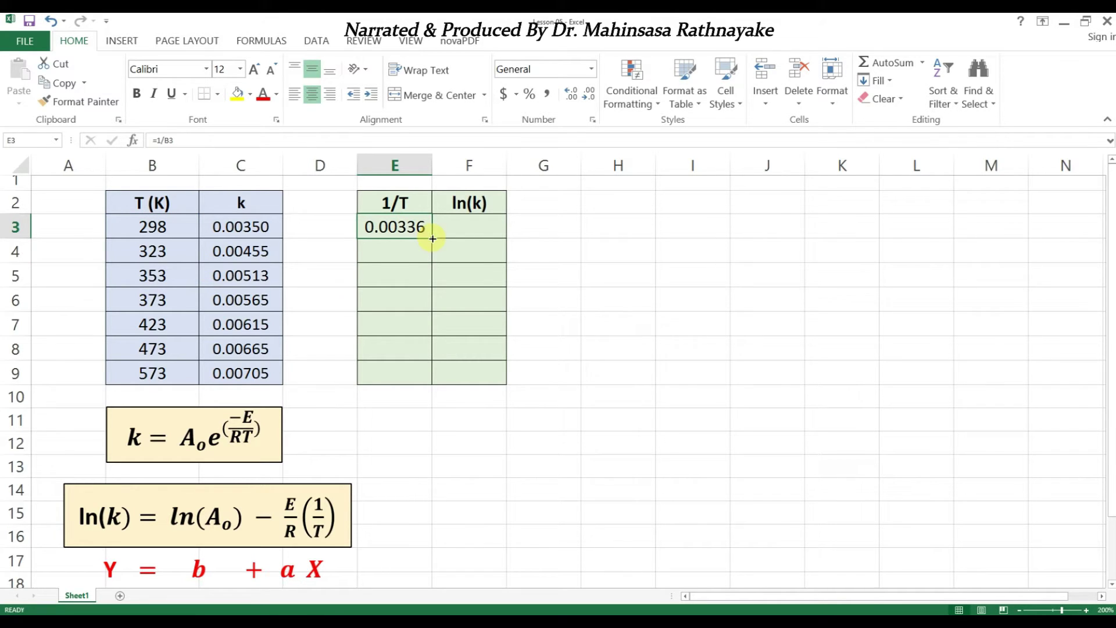
drag(432, 239, 430, 381)
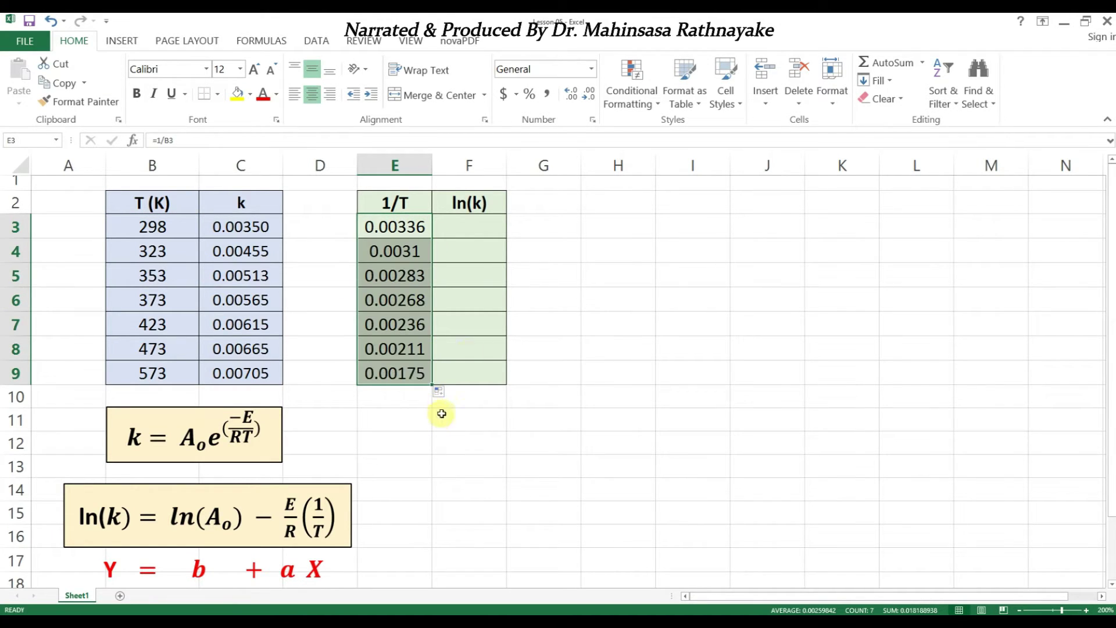
Fill F3:F9 with =ln(C3), the natural log of each rate constant.
click(476, 232)
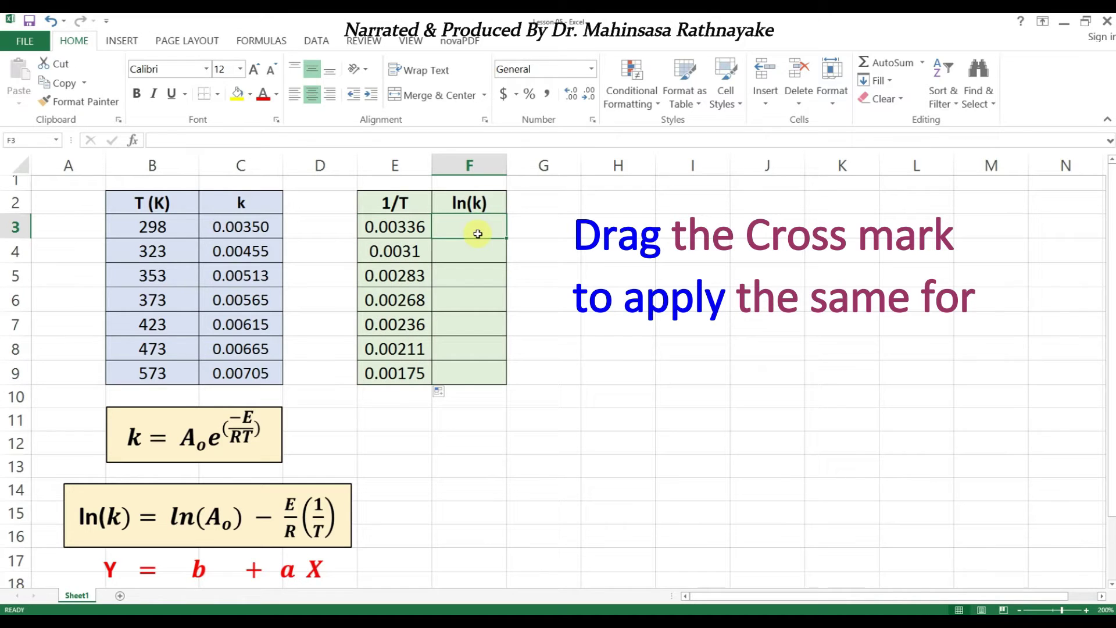
text(=ln)
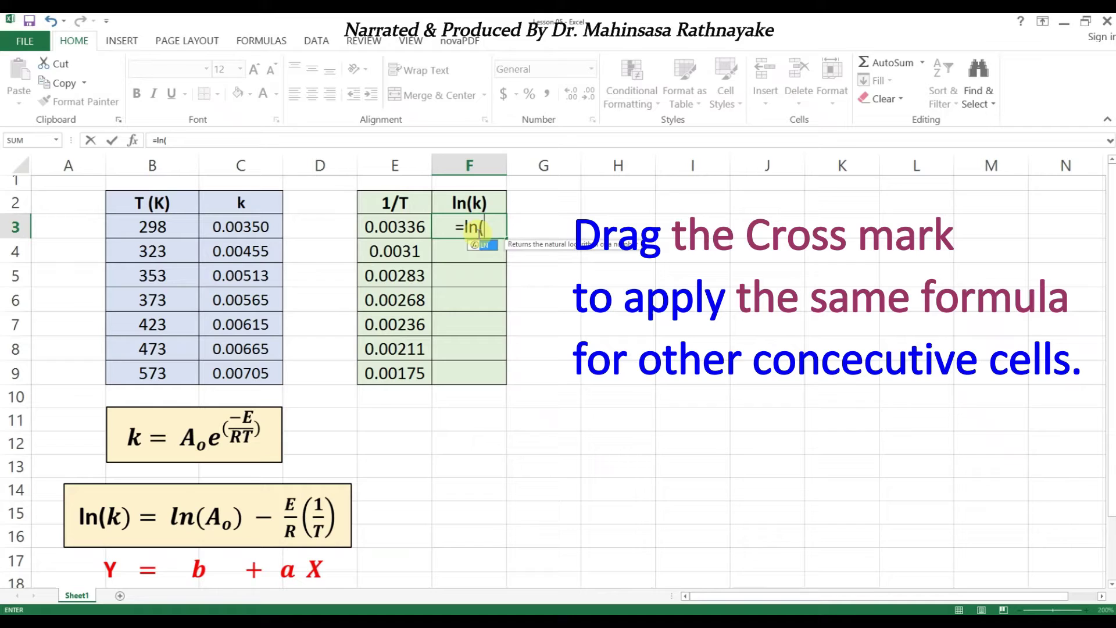
text(()
click(269, 227)
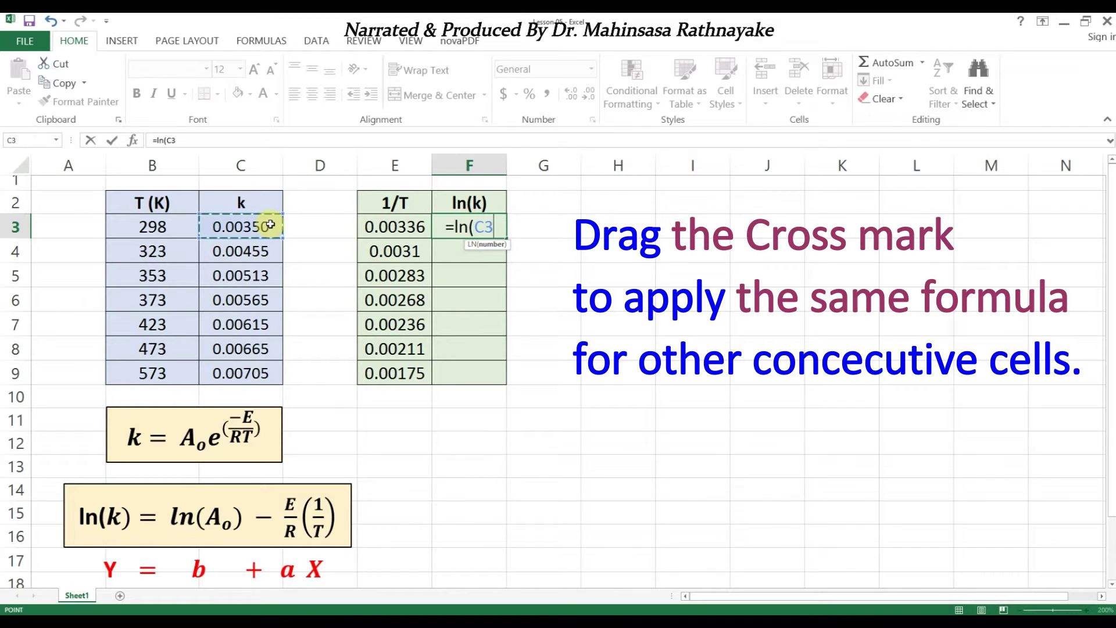
text())
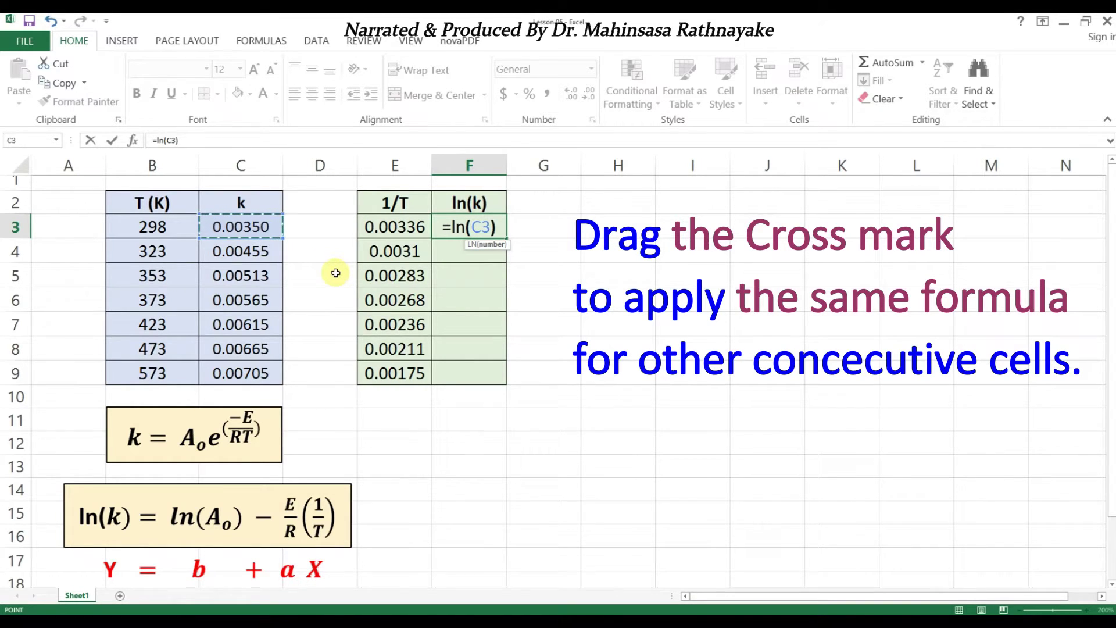
key(Return)
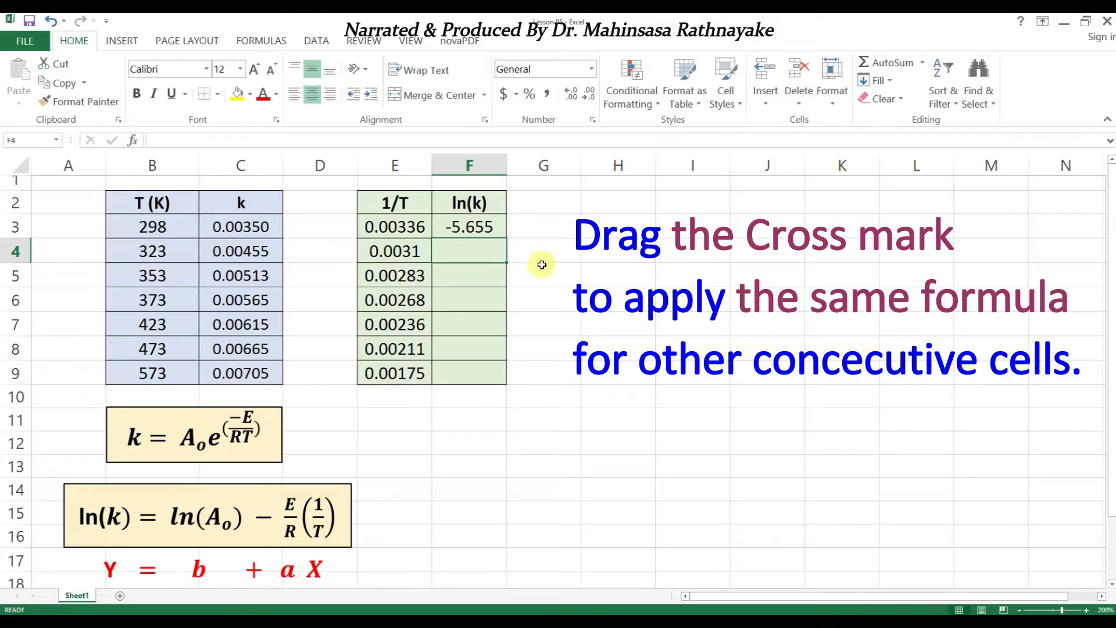
click(466, 229)
drag(508, 240, 507, 383)
click(468, 441)
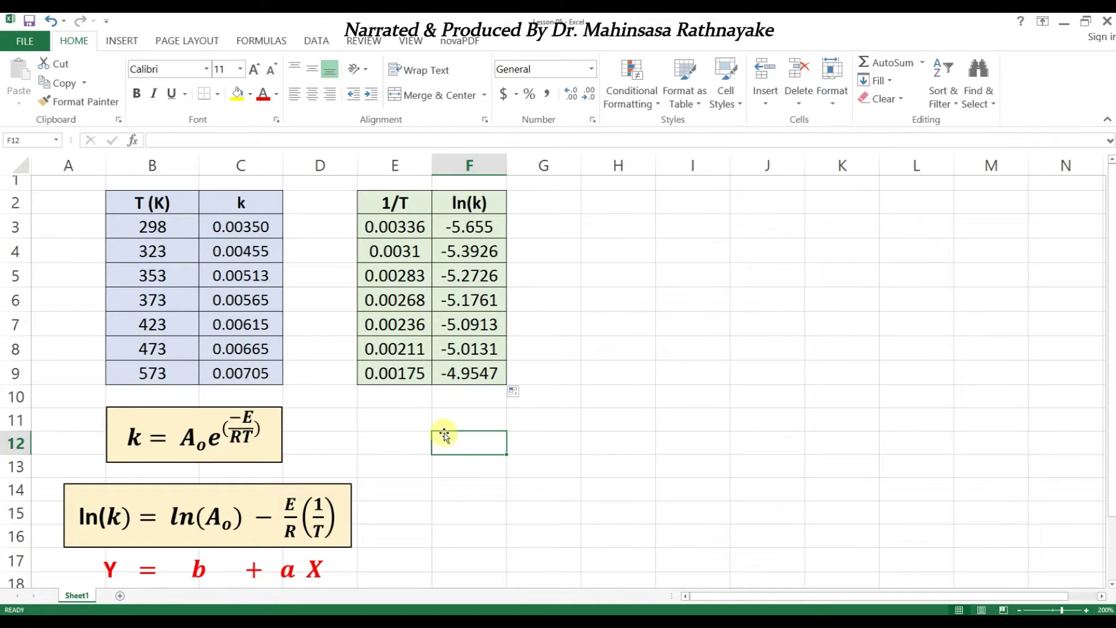
Select the computed 1/T and ln(k) values in E3:F9.
click(444, 413)
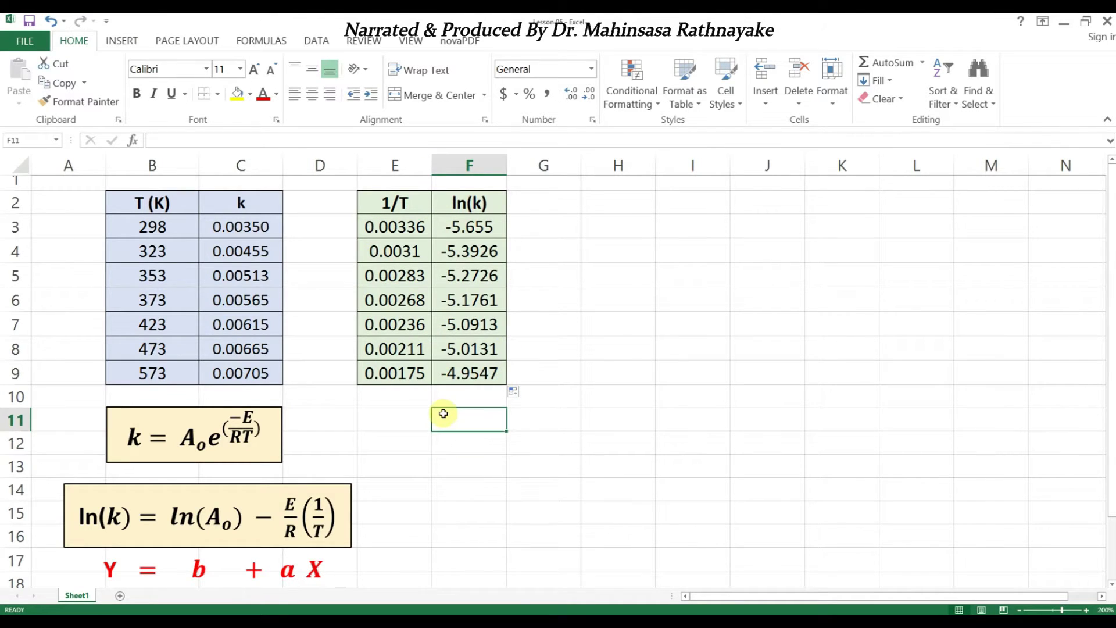
click(394, 226)
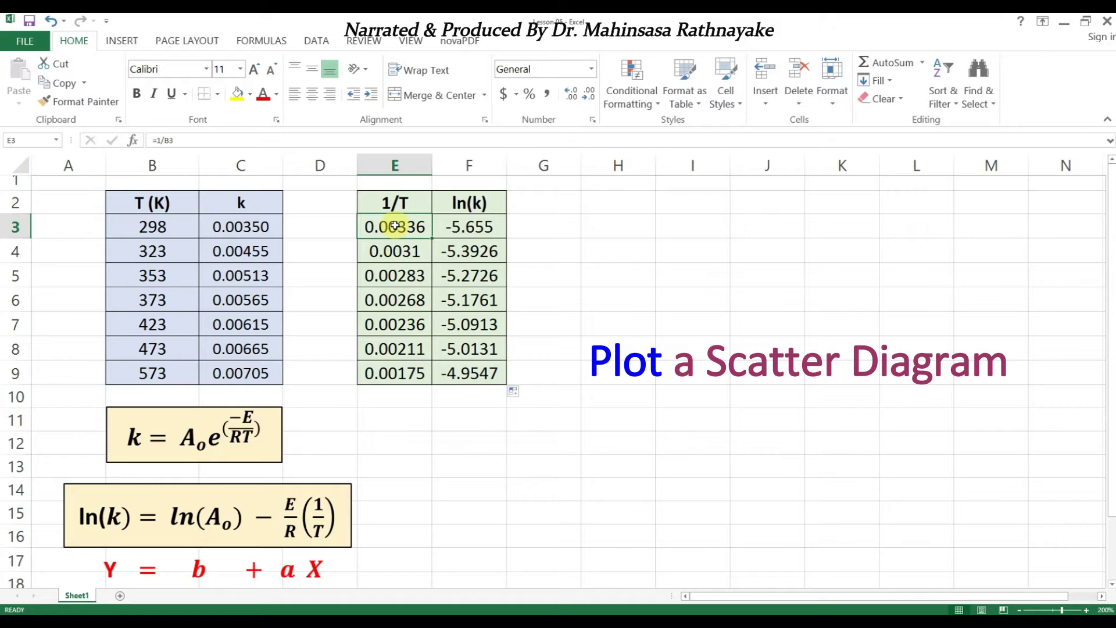
drag(394, 226, 484, 375)
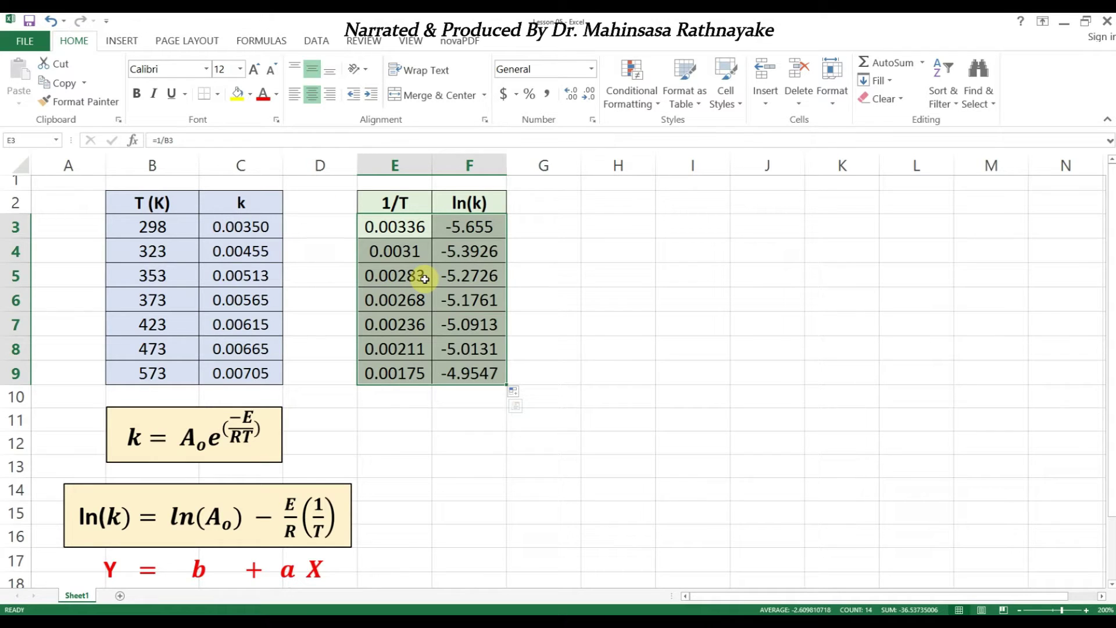
Insert a plain scatter chart and move it to the right of the tables.
click(124, 42)
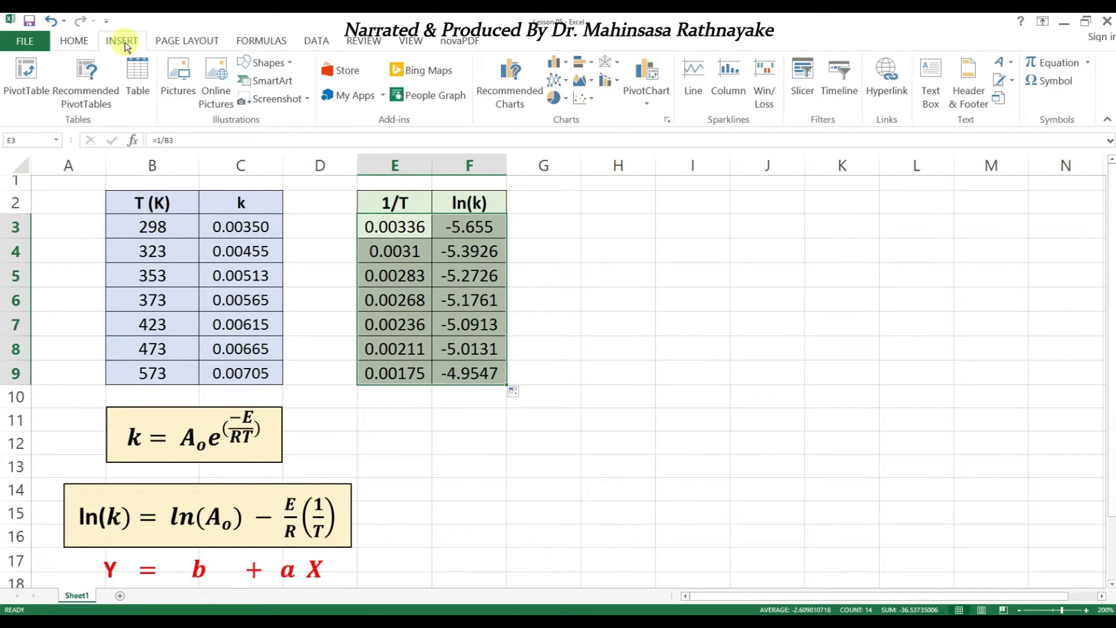
click(591, 99)
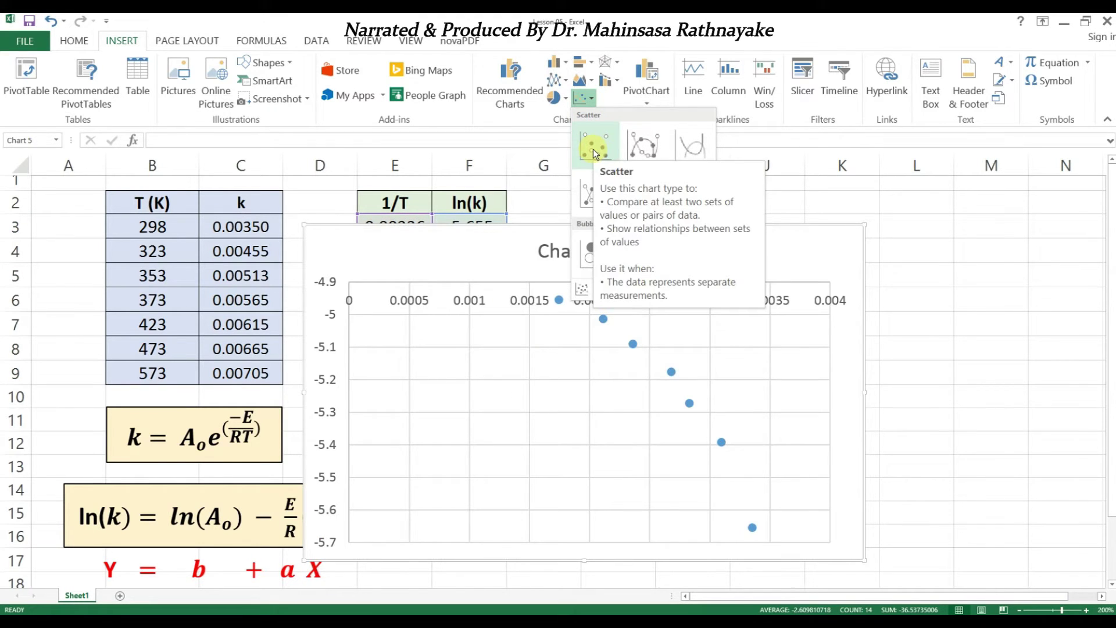
click(593, 149)
mouse_move(617, 226)
mouse_down()
mouse_move(779, 266)
mouse_move(793, 204)
mouse_move(829, 205)
mouse_up()
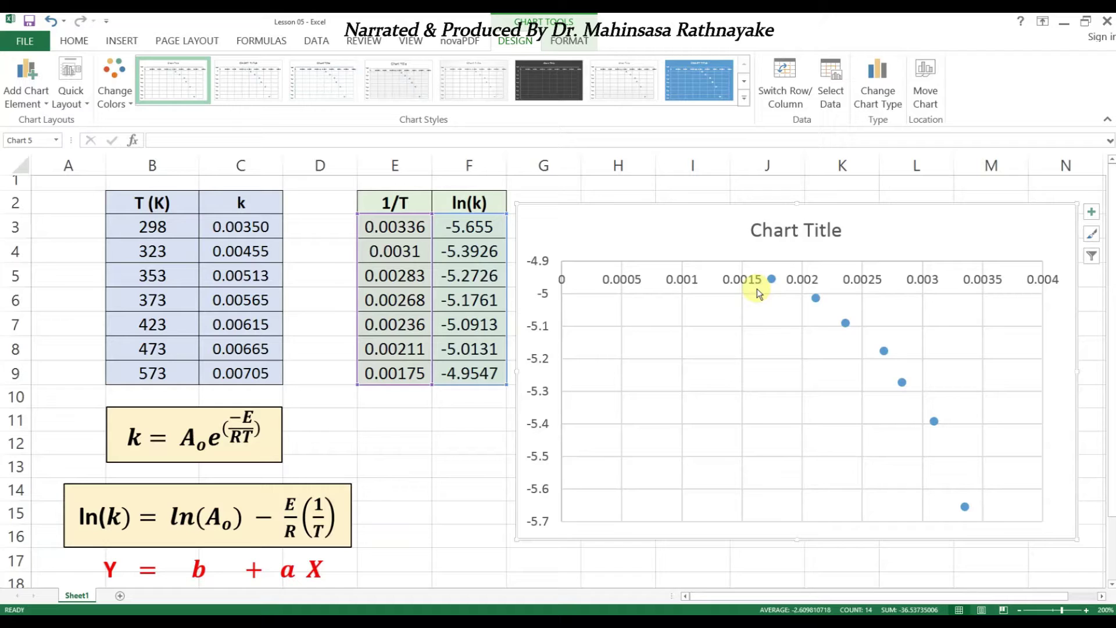
Retitle the chart '1/T vs. ln(k)' and underline the title.
click(802, 229)
drag(750, 231, 845, 261)
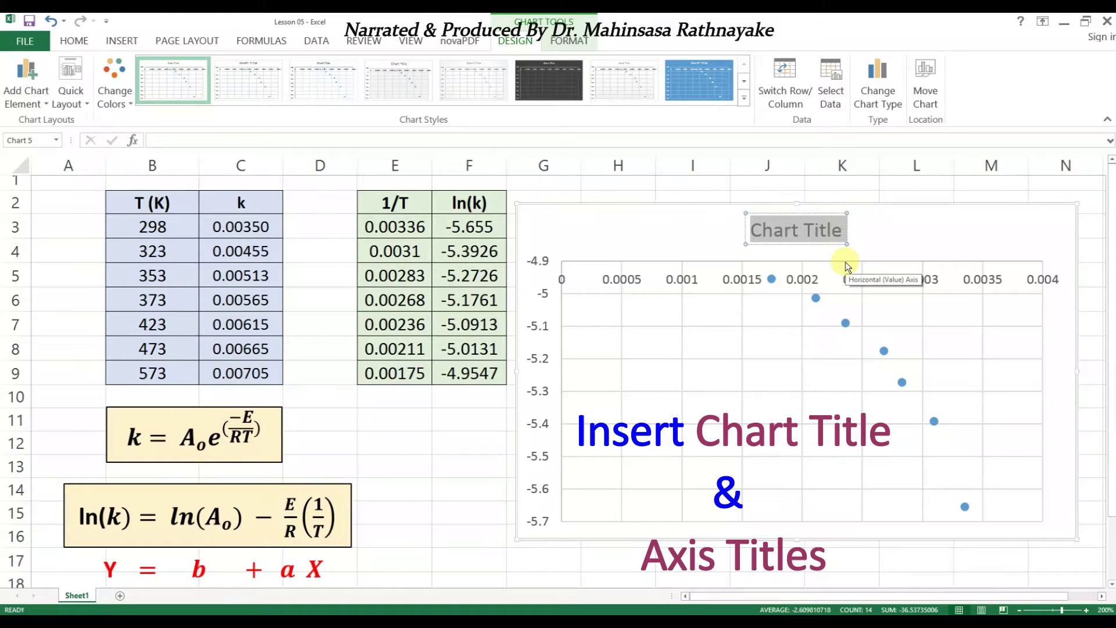
text(1/T vs. ln(k))
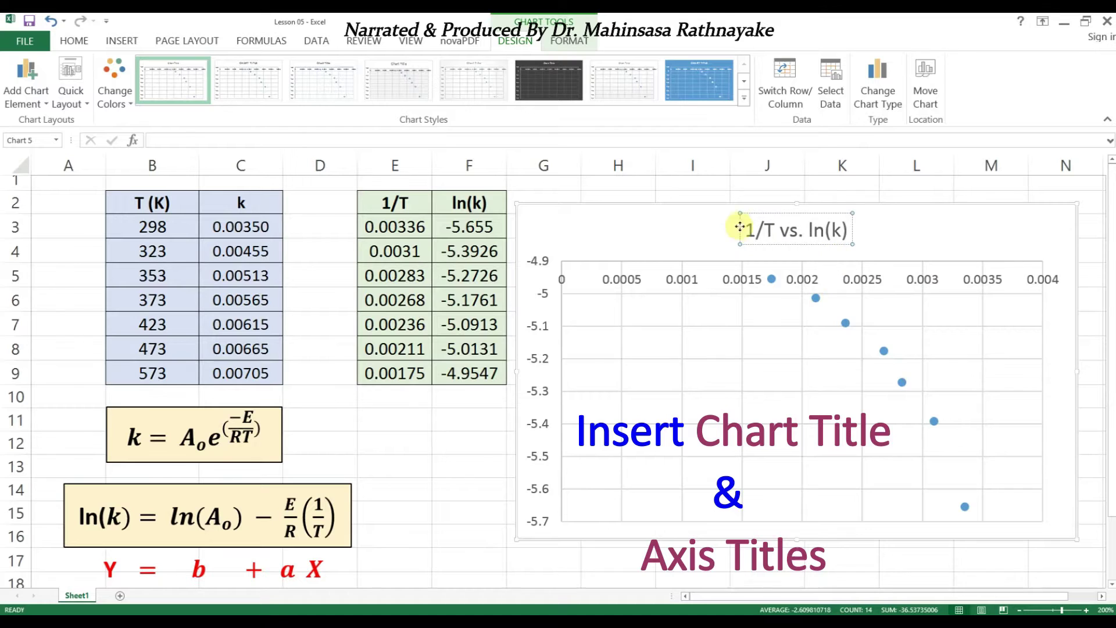
drag(743, 231, 850, 231)
click(74, 40)
click(173, 92)
click(277, 94)
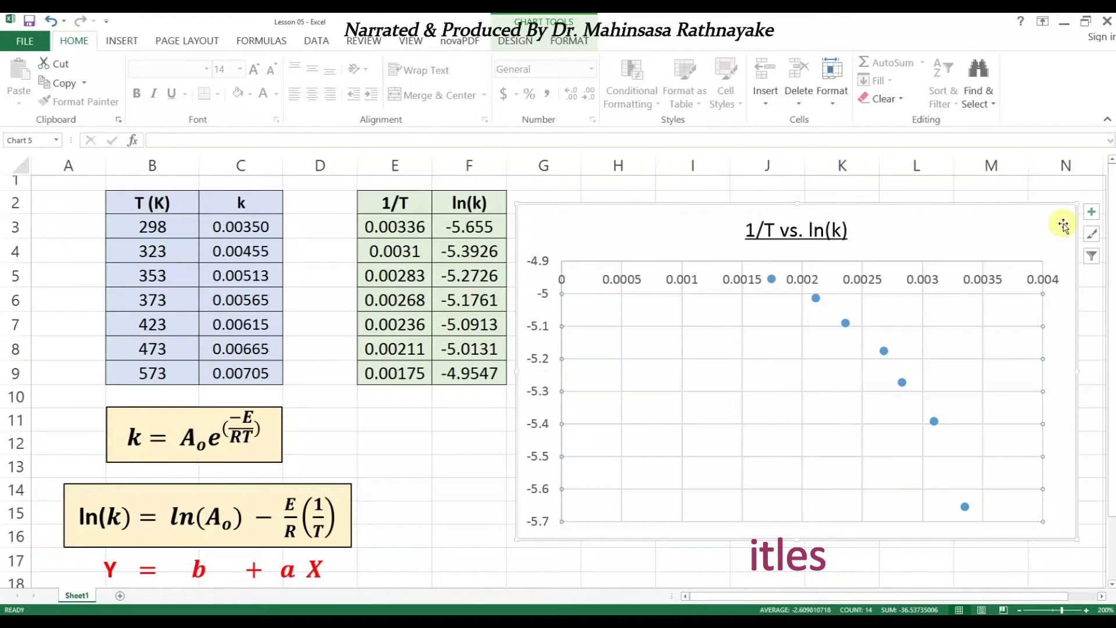
Add axis titles '1/T' on the horizontal axis and 'ln(k)' on the vertical axis.
click(1091, 212)
click(433, 231)
triple_click(820, 506)
text(1/T)
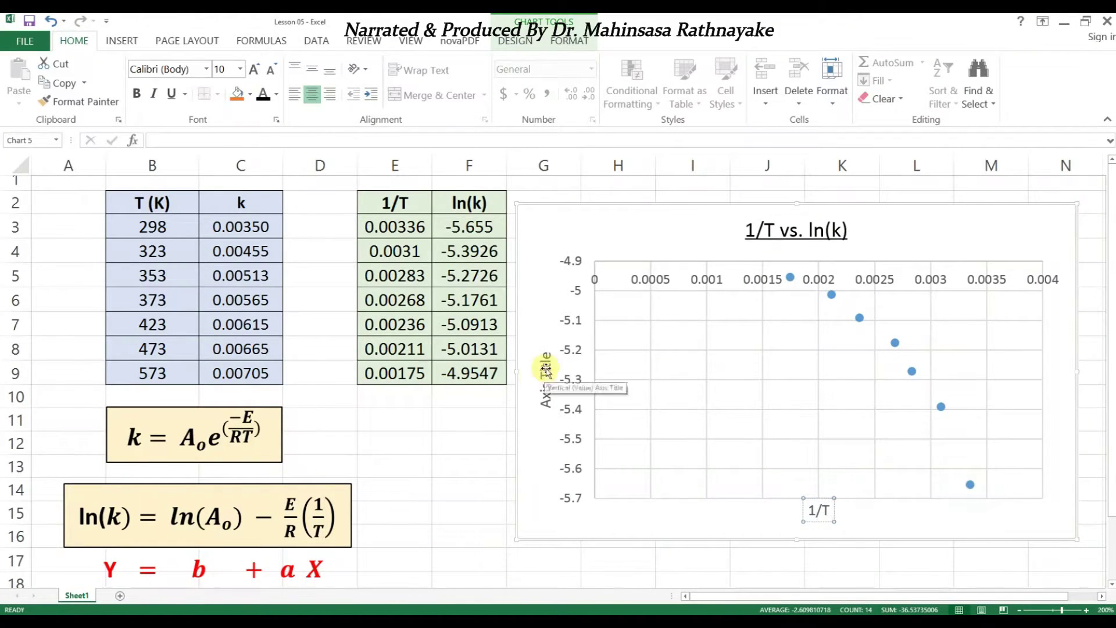
triple_click(546, 369)
text(ln(k))
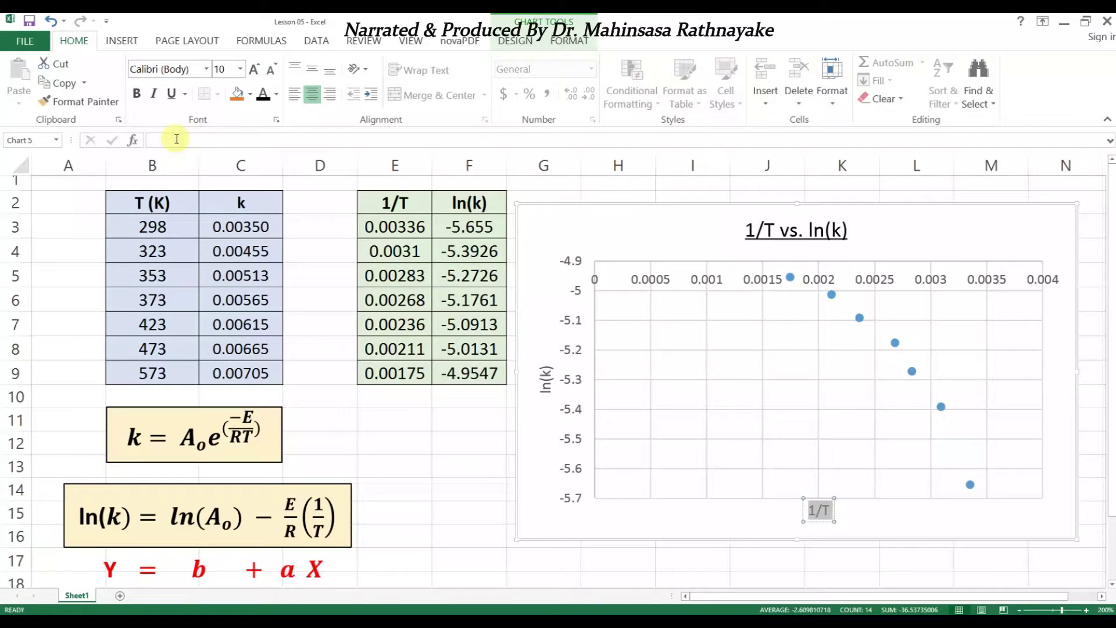
click(546, 381)
click(678, 544)
click(696, 285)
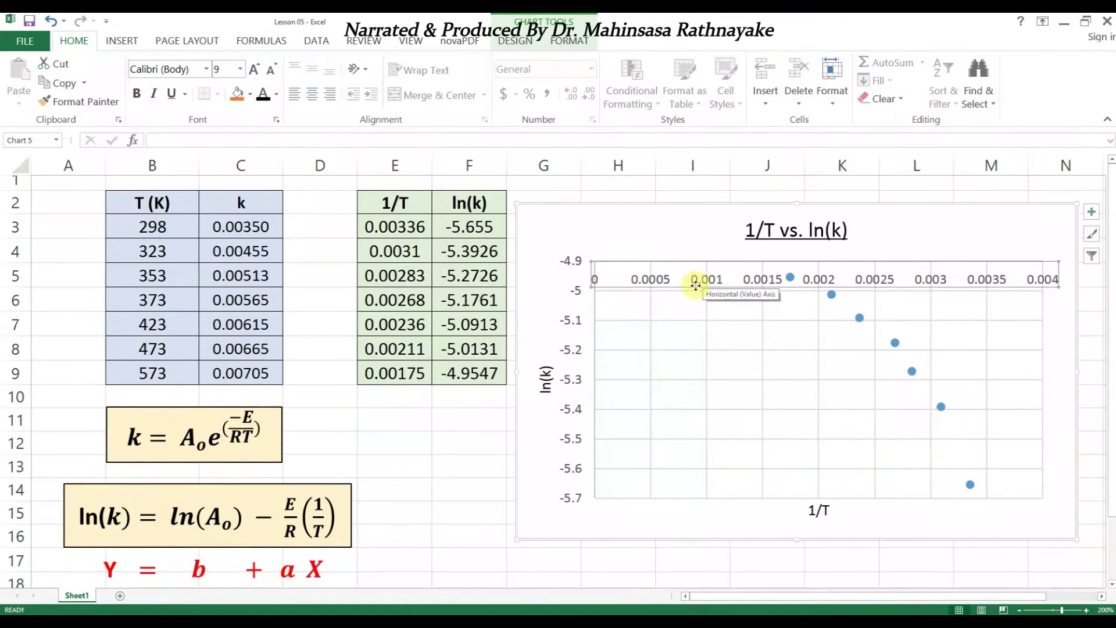
Put the horizontal axis labels at the chart top and set its maximum bound to 0.0032.
right_click(796, 279)
click(847, 399)
click(983, 484)
click(1067, 498)
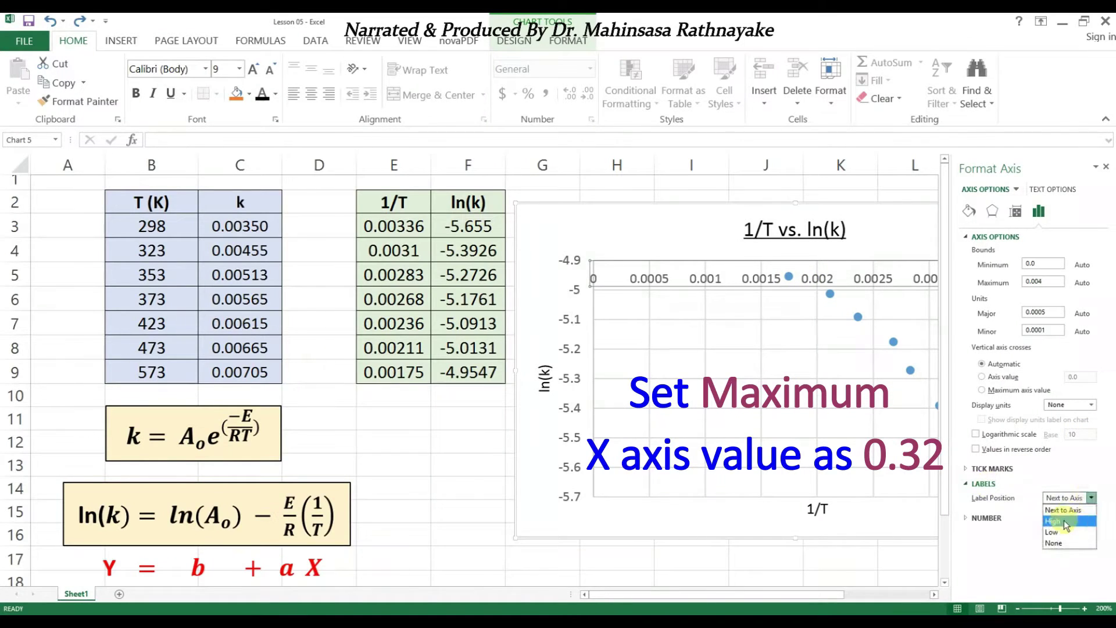
click(1066, 522)
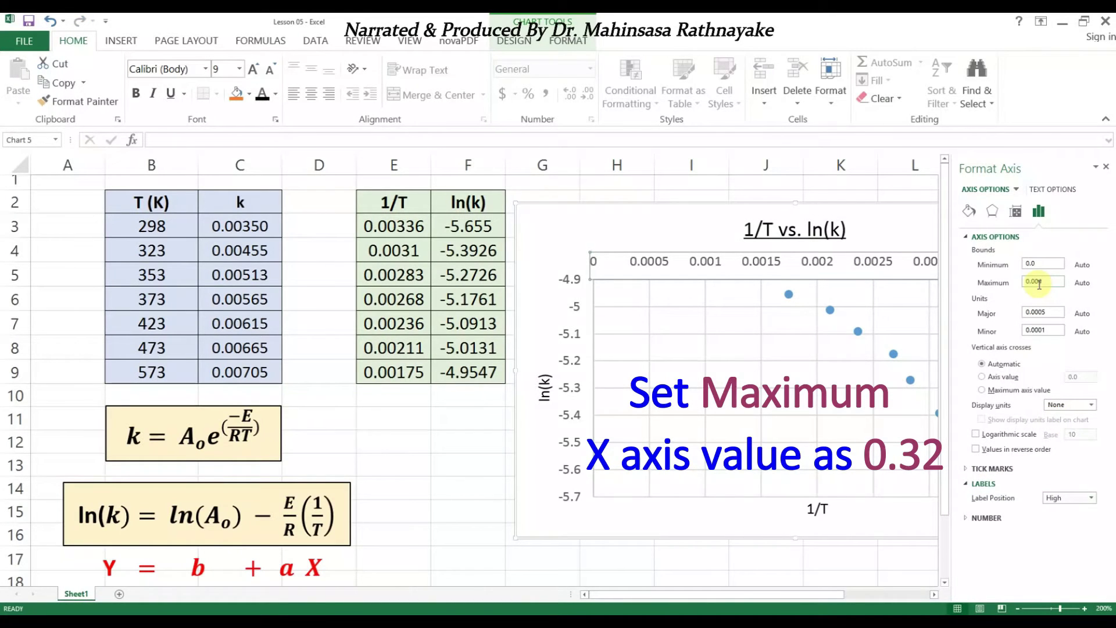
click(1041, 284)
text(0.0032)
key(Return)
click(1106, 167)
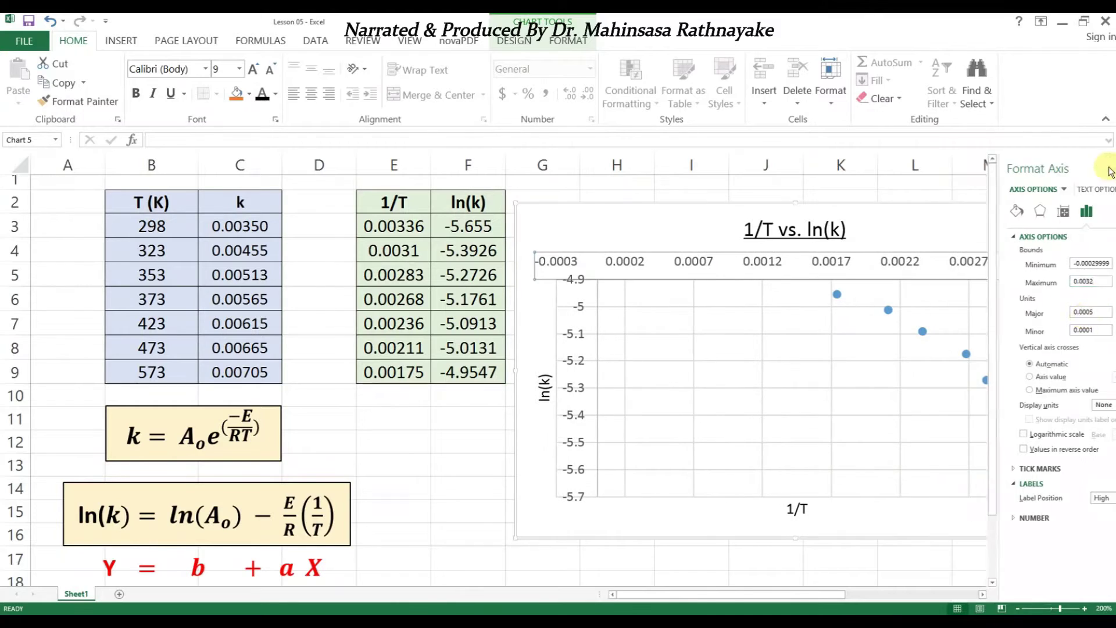
Drag the 1/T axis title up beside the chart title.
click(797, 510)
drag(797, 509, 890, 230)
click(827, 232)
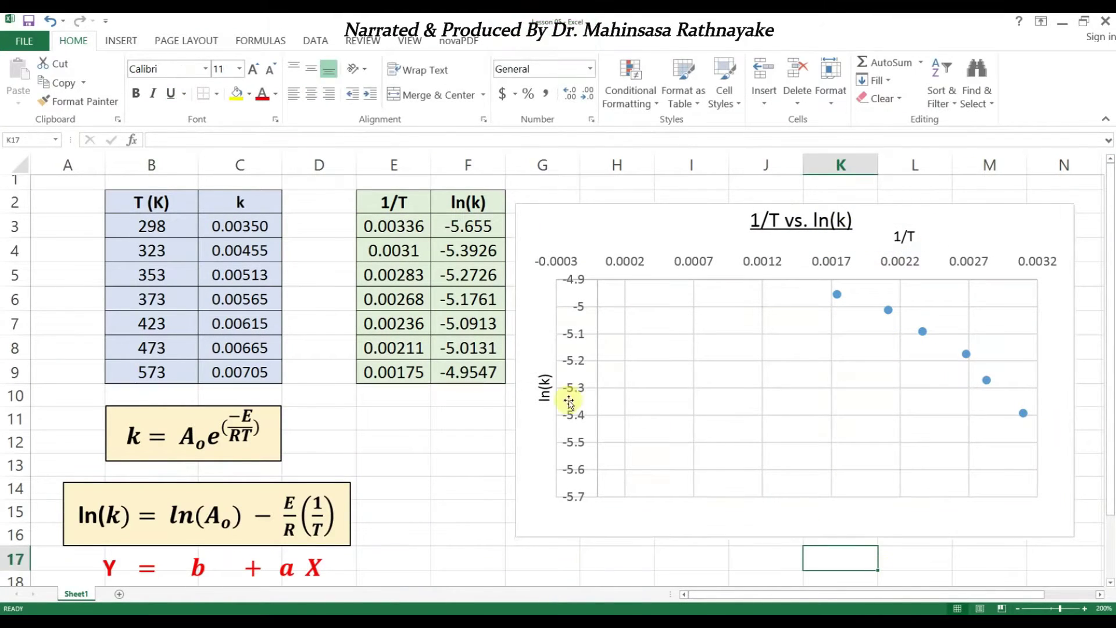
click(577, 297)
Set the horizontal axis minimum bound to 0.
right_click(797, 261)
click(817, 381)
click(1044, 263)
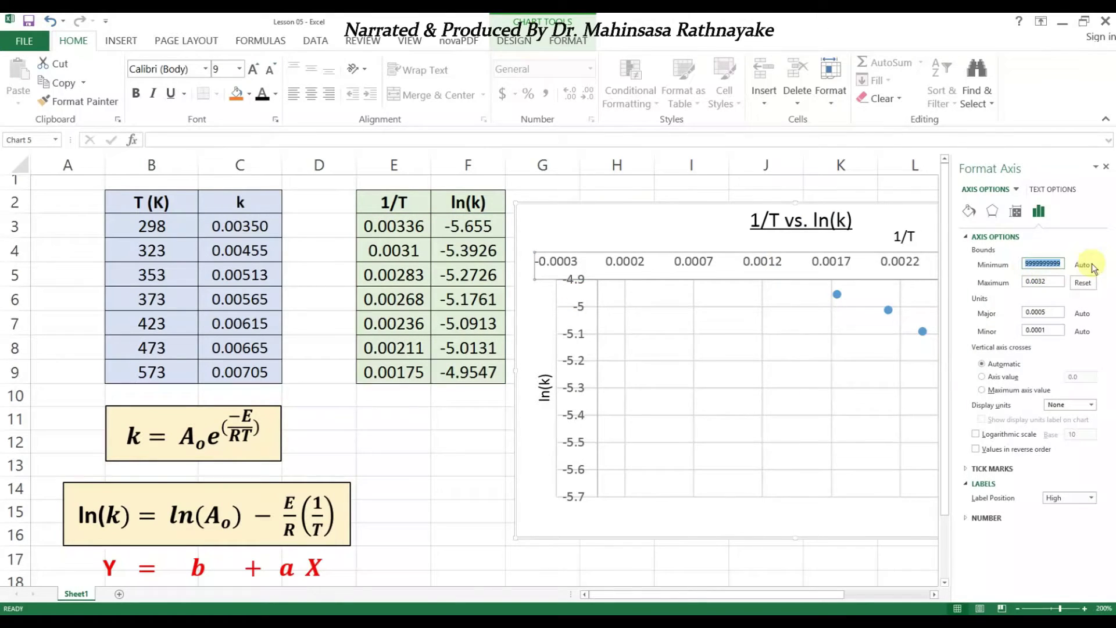
text(0)
key(Return)
click(1107, 167)
click(797, 574)
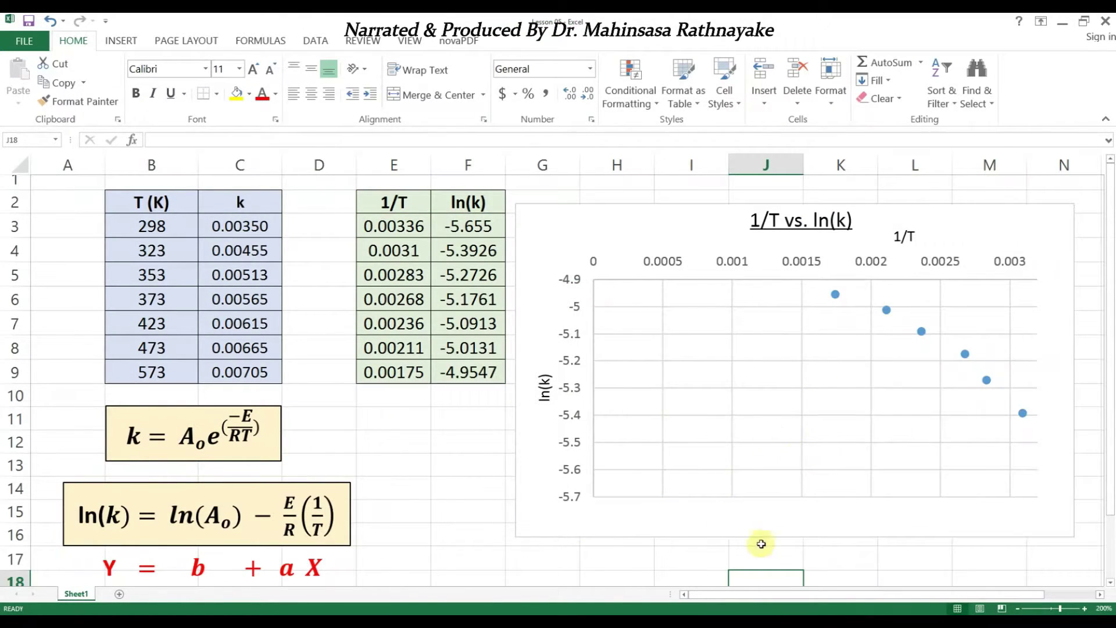
Shift the 1/T title so it sits centred under the chart title.
click(905, 230)
drag(905, 229, 840, 236)
click(860, 557)
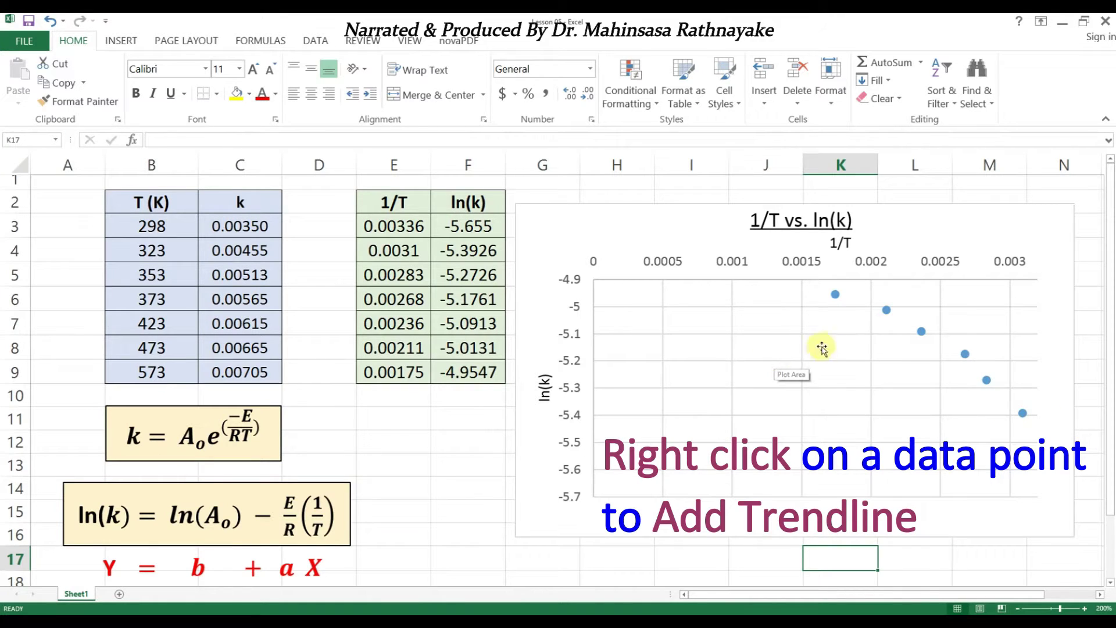
Add a linear trendline showing its equation y = -410.84x - 4.1547 and R² = 0.9076.
right_click(887, 315)
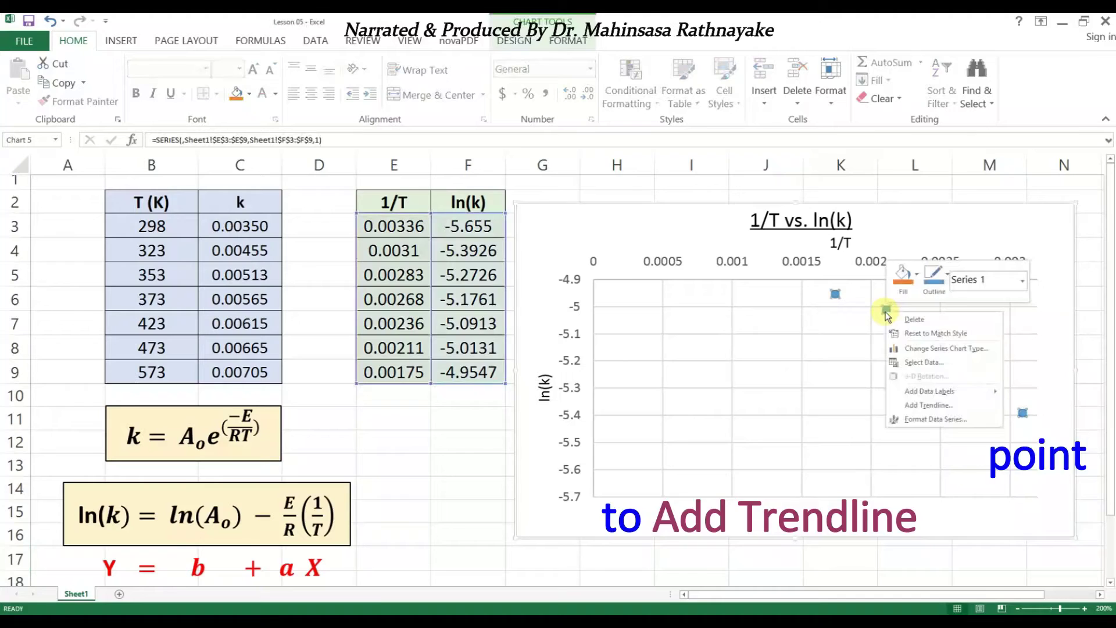
click(911, 406)
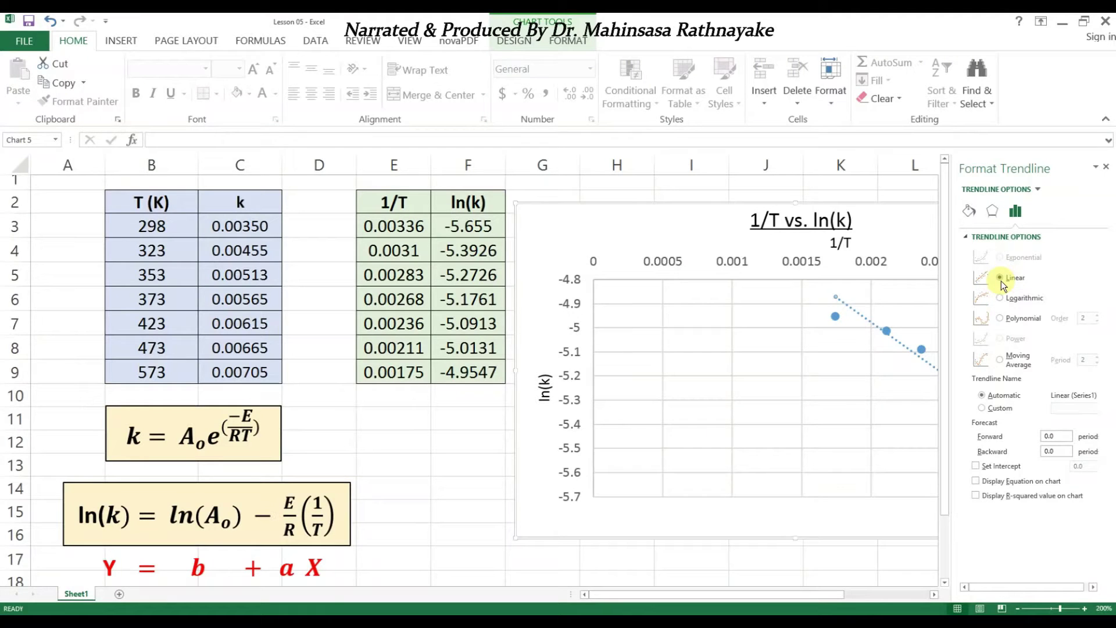
click(976, 481)
click(976, 497)
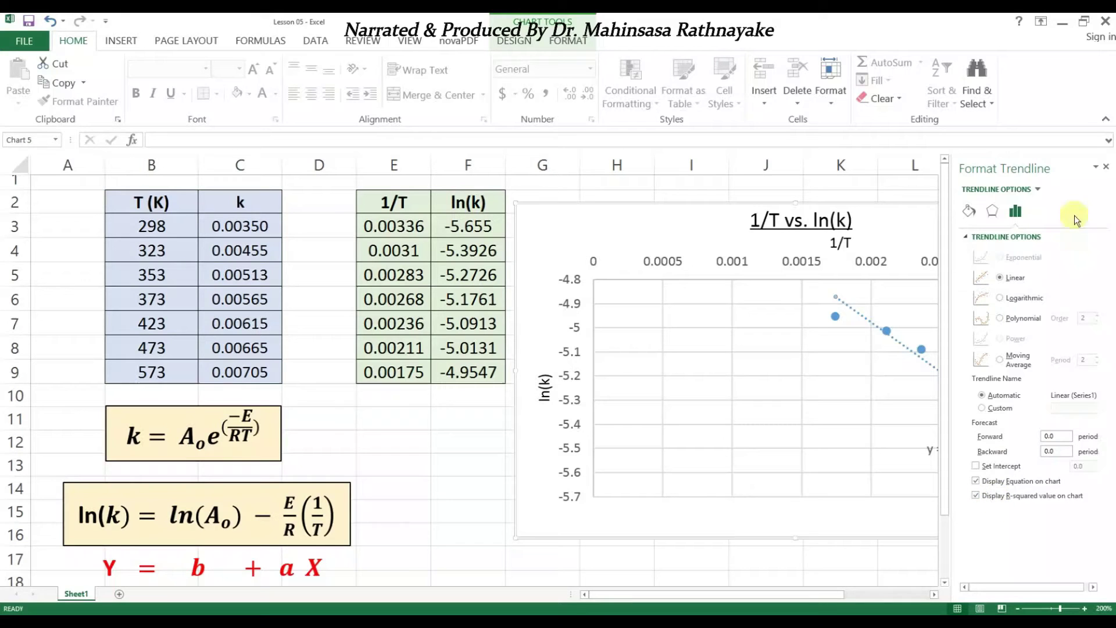
click(1106, 166)
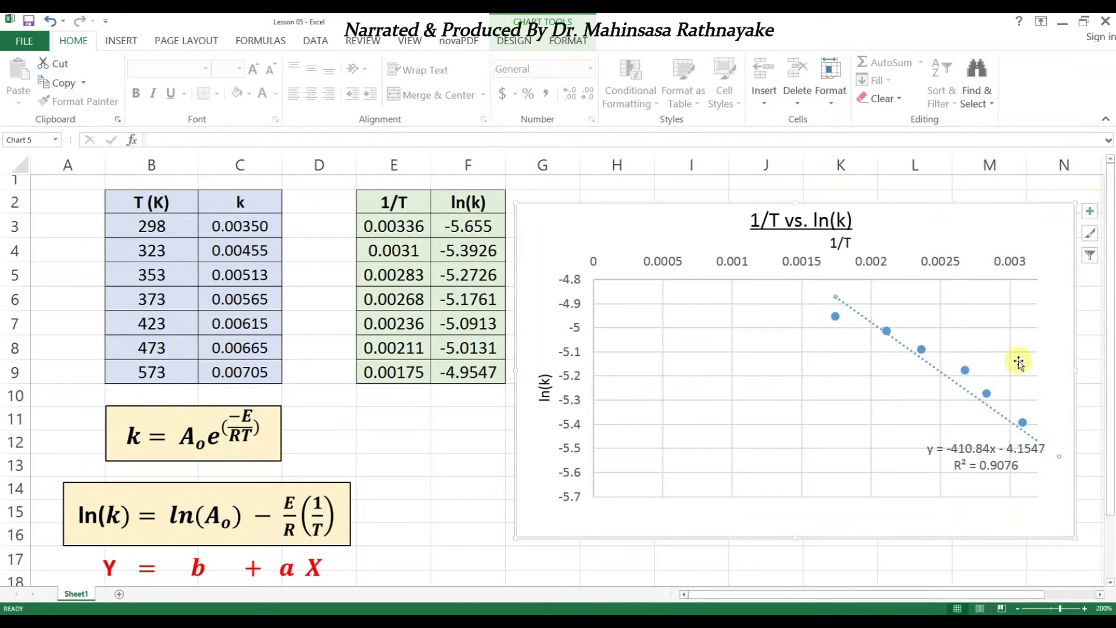
Move the equation label to the plot centre and make it 12 pt, bold, black, with light green fill.
click(974, 453)
drag(973, 454, 785, 387)
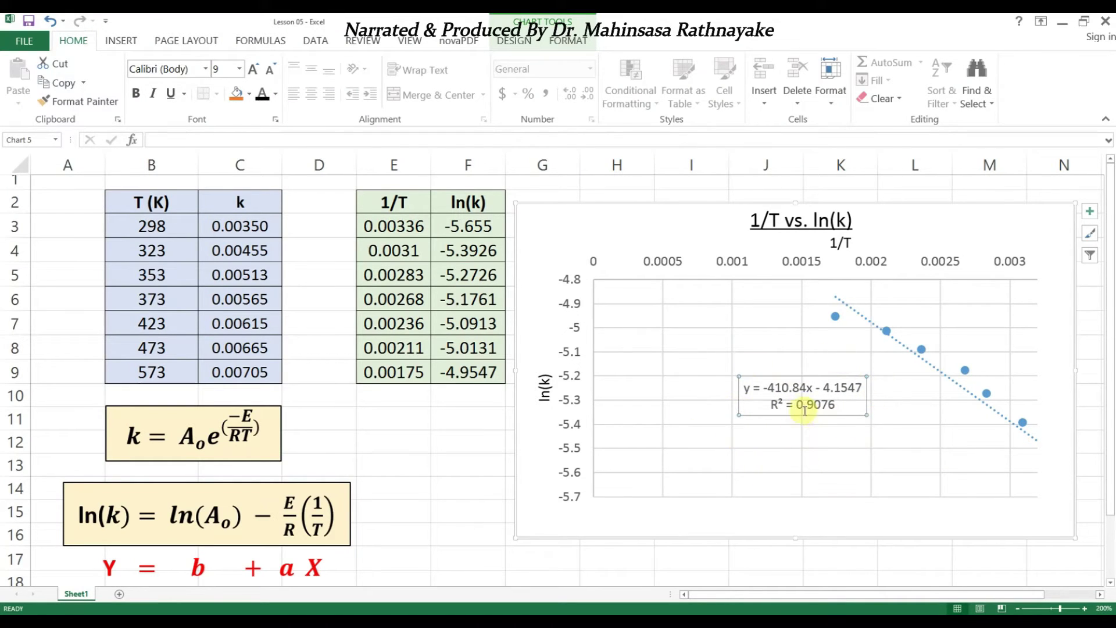
click(255, 69)
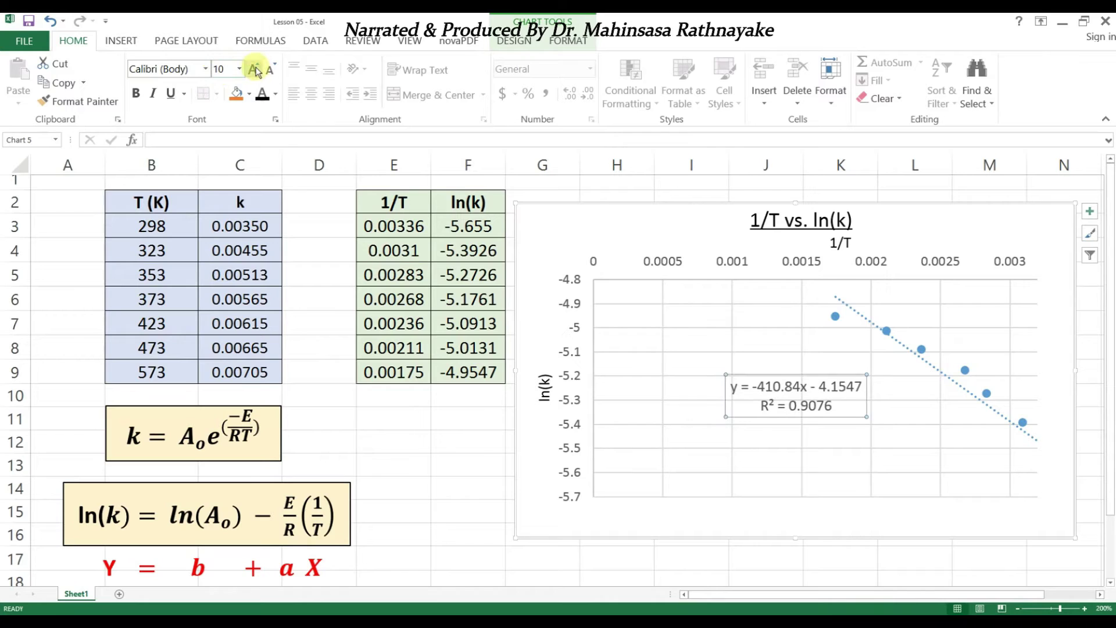
click(254, 68)
click(255, 69)
click(254, 68)
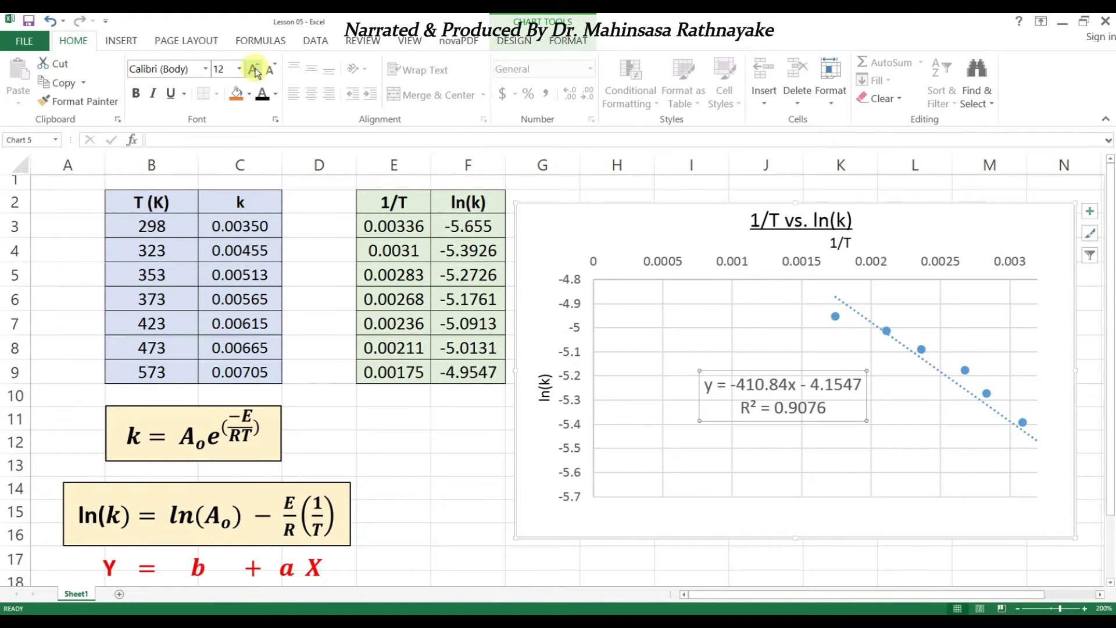
click(136, 93)
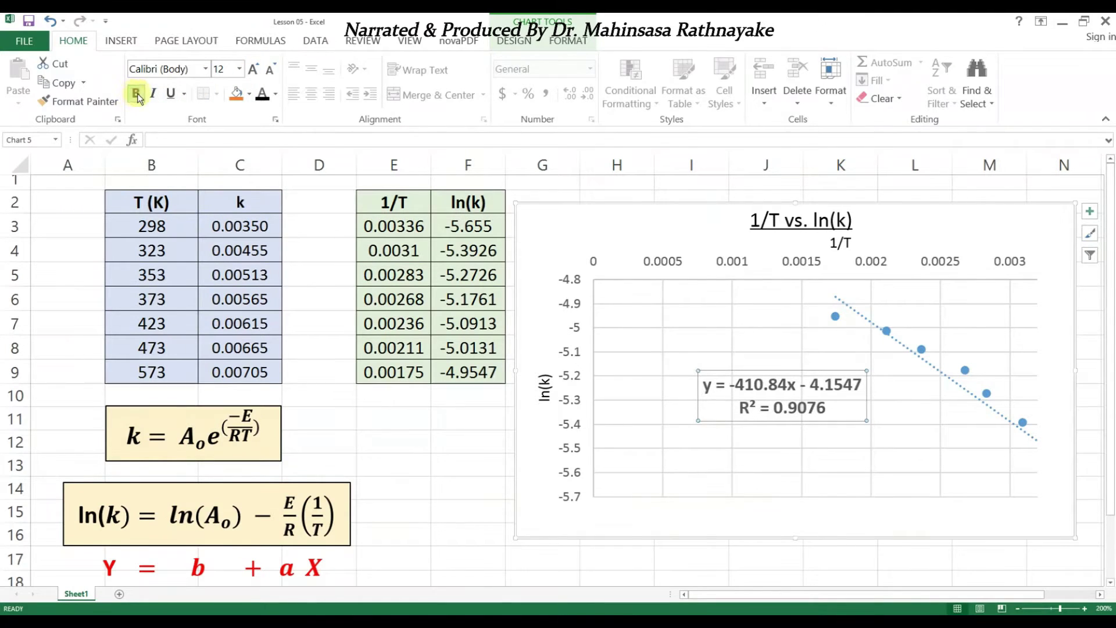
click(260, 94)
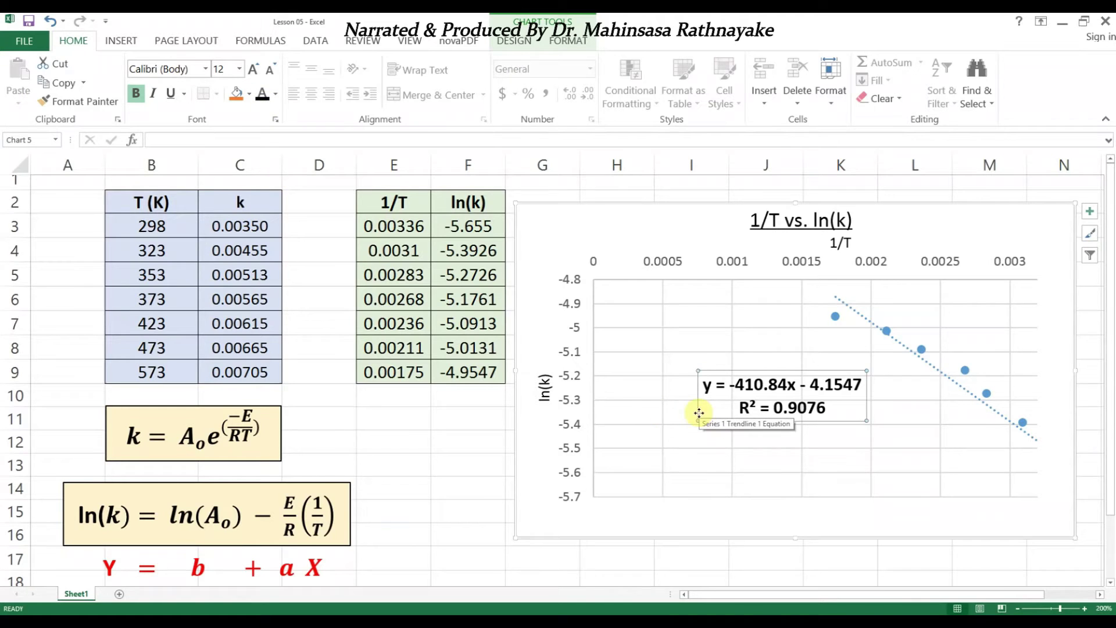
click(248, 96)
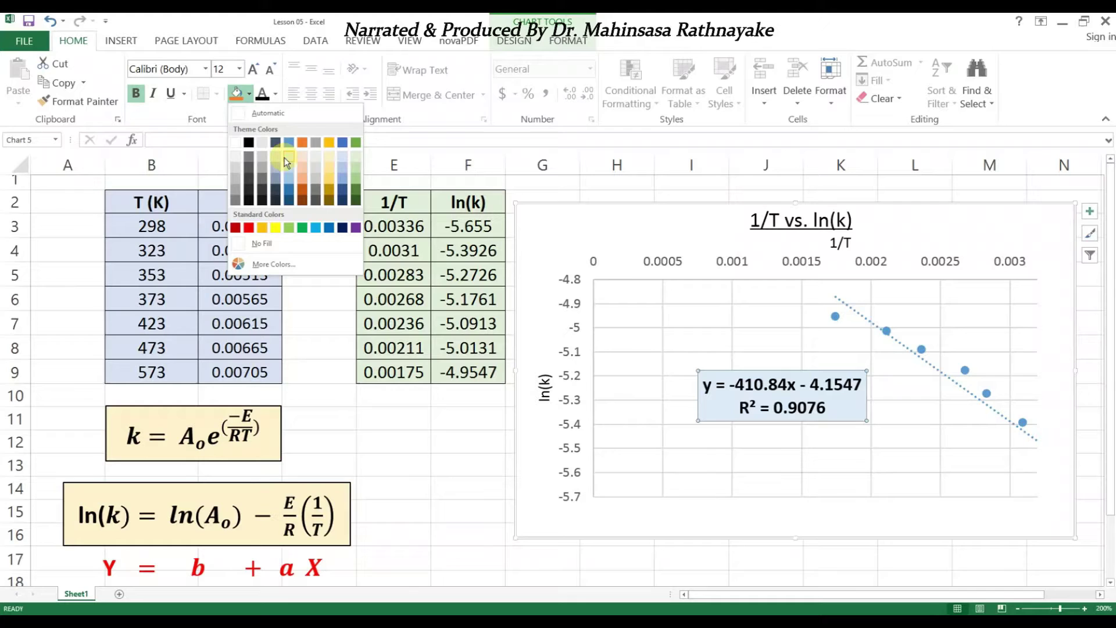
click(355, 163)
key(Escape)
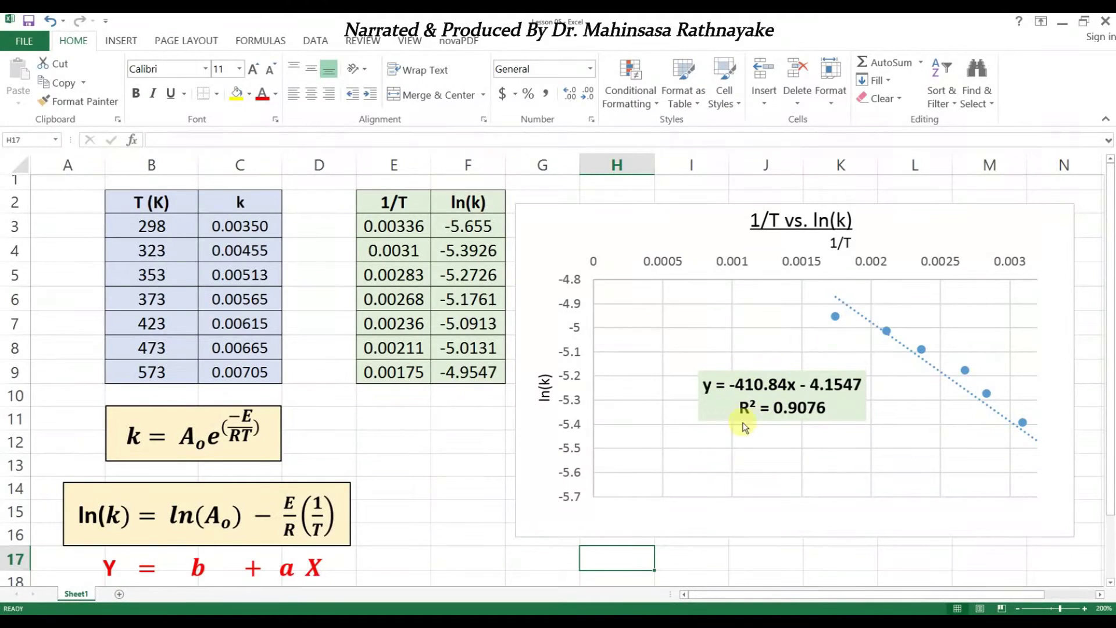
Enter the label E in H17 and the formula =-410.84*-8.314 in I17.
text(E)
click(694, 556)
text(=)
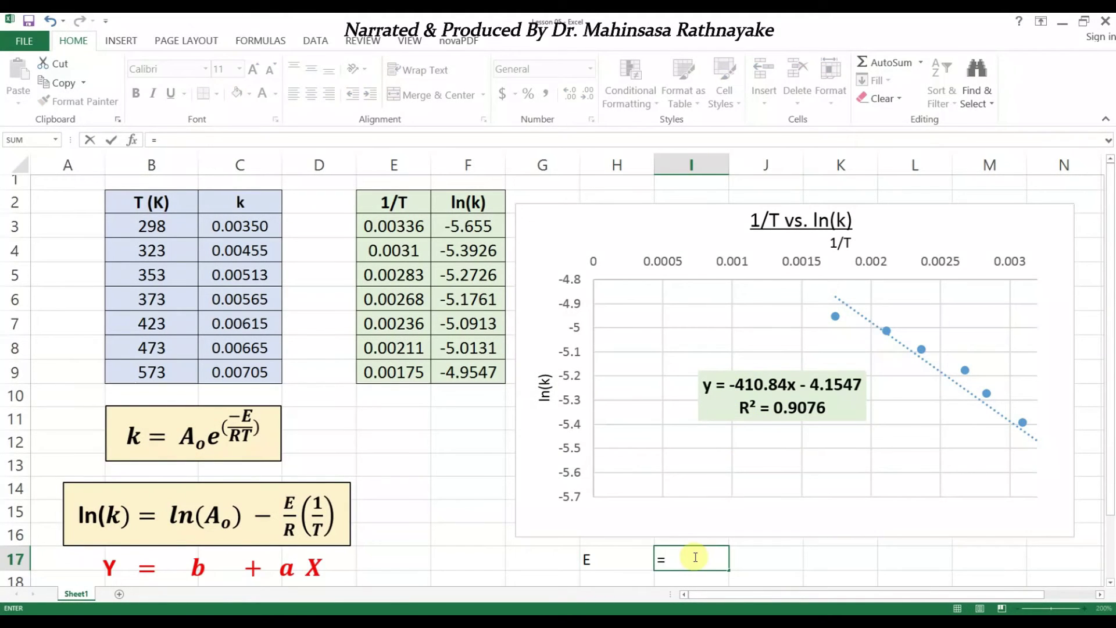
text(-410.84*-8.314)
click(730, 559)
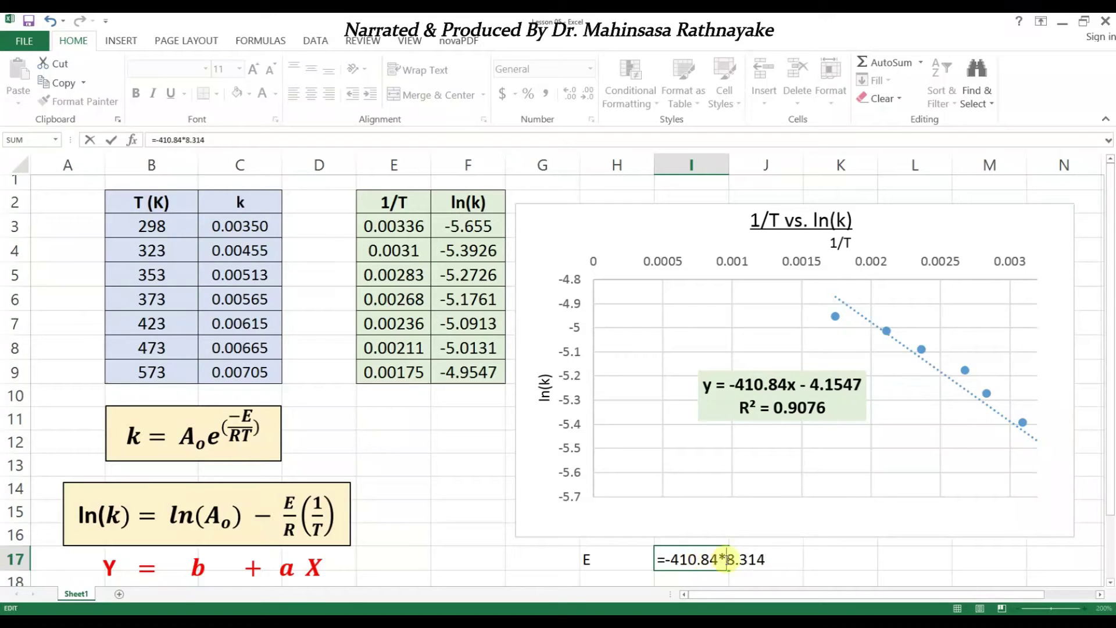
text(-)
key(Return)
Enter the label A₀ (subscript 0) in K17 and =exp(-4.1547) in L17.
click(814, 546)
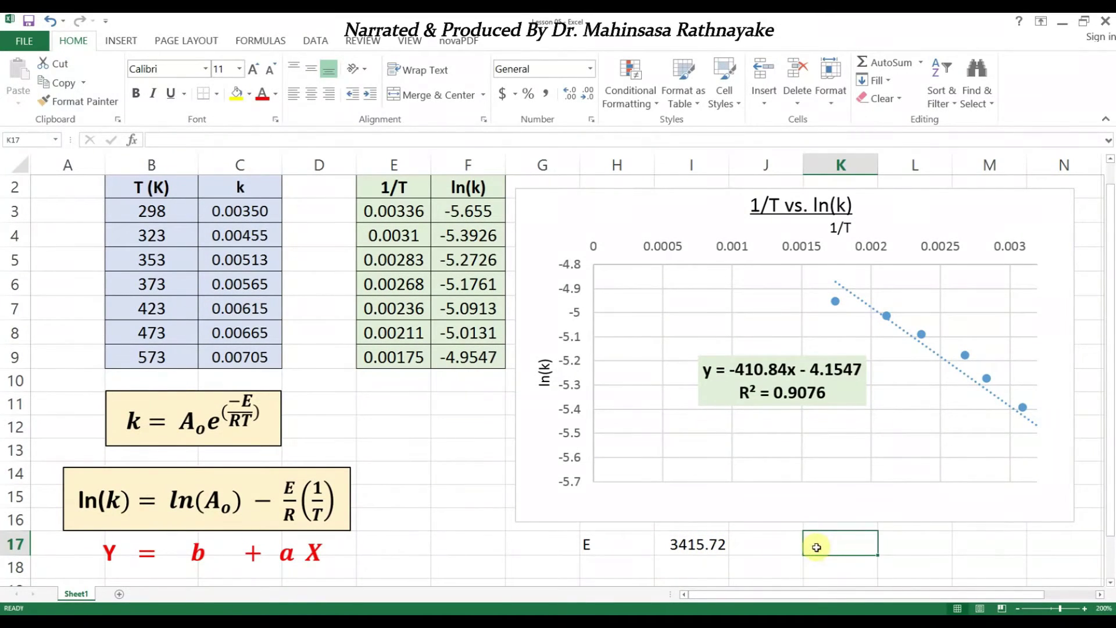
text(A0)
key(shift+Left)
click(275, 119)
click(744, 479)
click(929, 428)
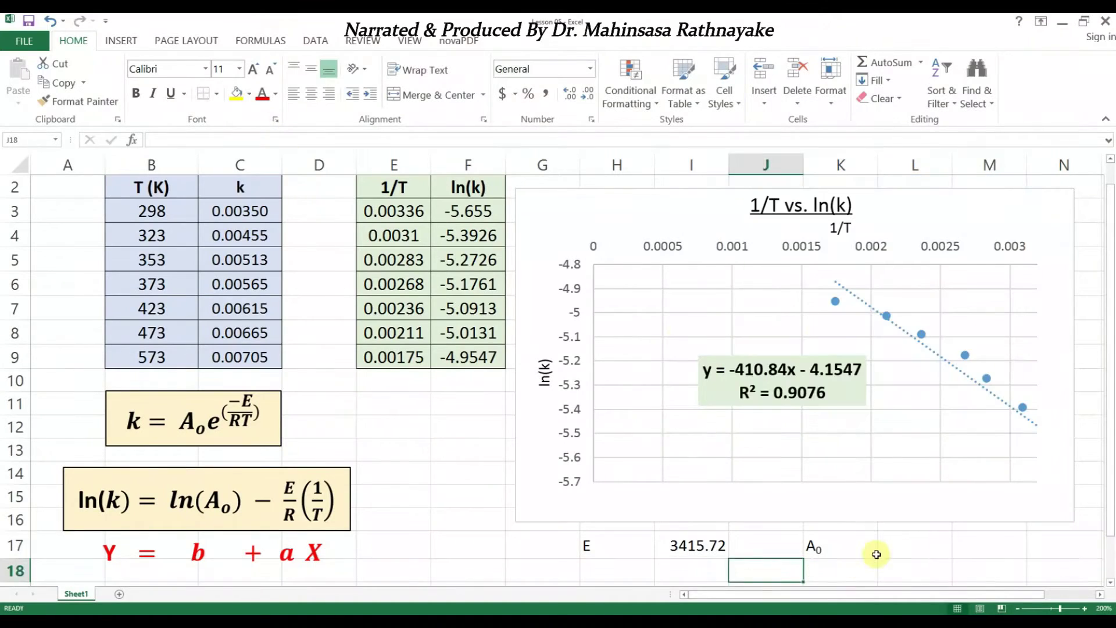
click(883, 556)
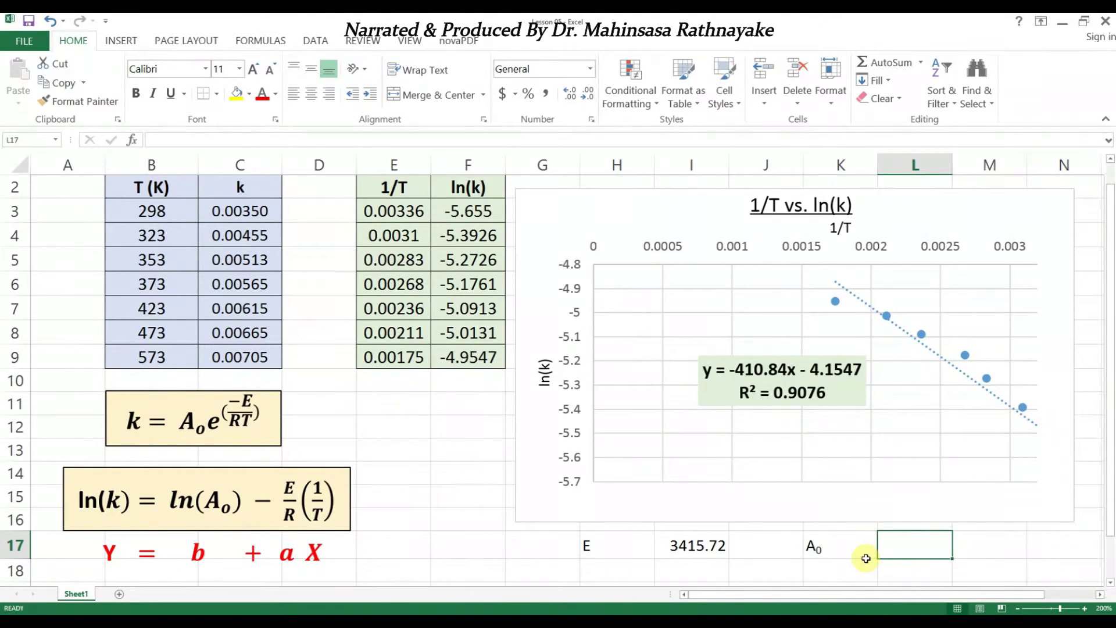
text(=)
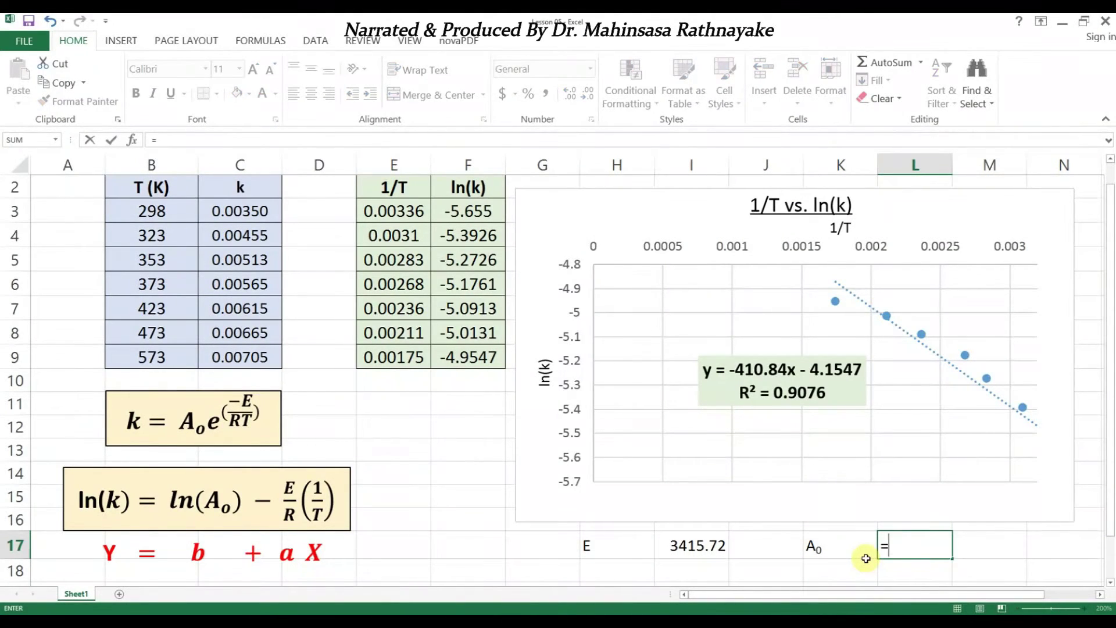
text(exp(-4.1547))
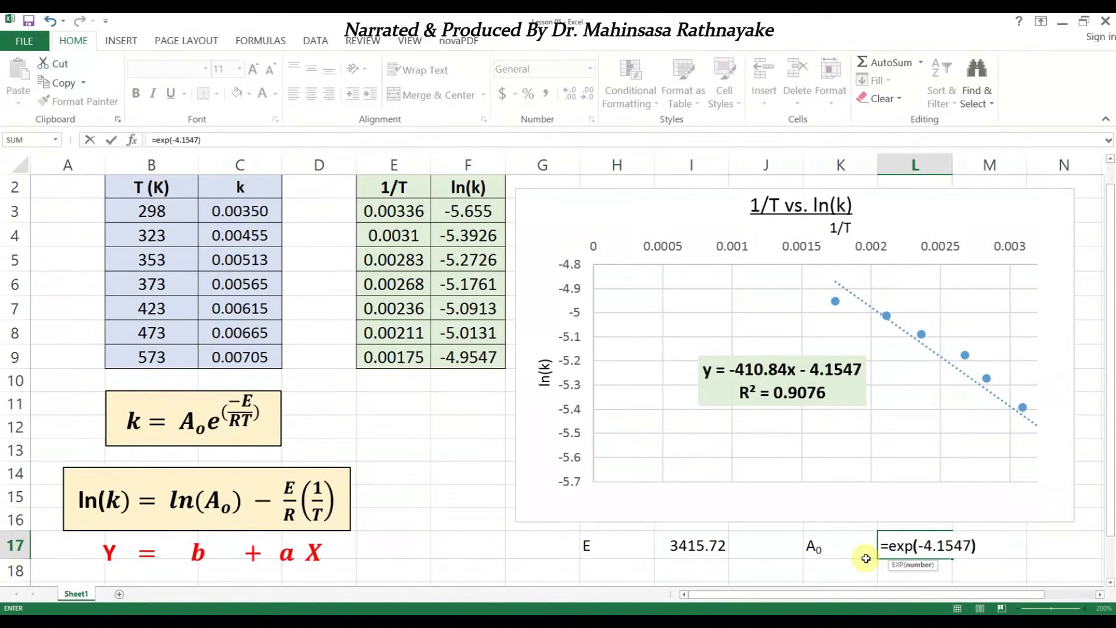
key(Return)
Make H17:I17 and K17:L17 bold with a light yellow fill.
drag(616, 545, 697, 545)
key(ctrl+b)
click(827, 543)
drag(827, 544, 919, 545)
key(ctrl+b)
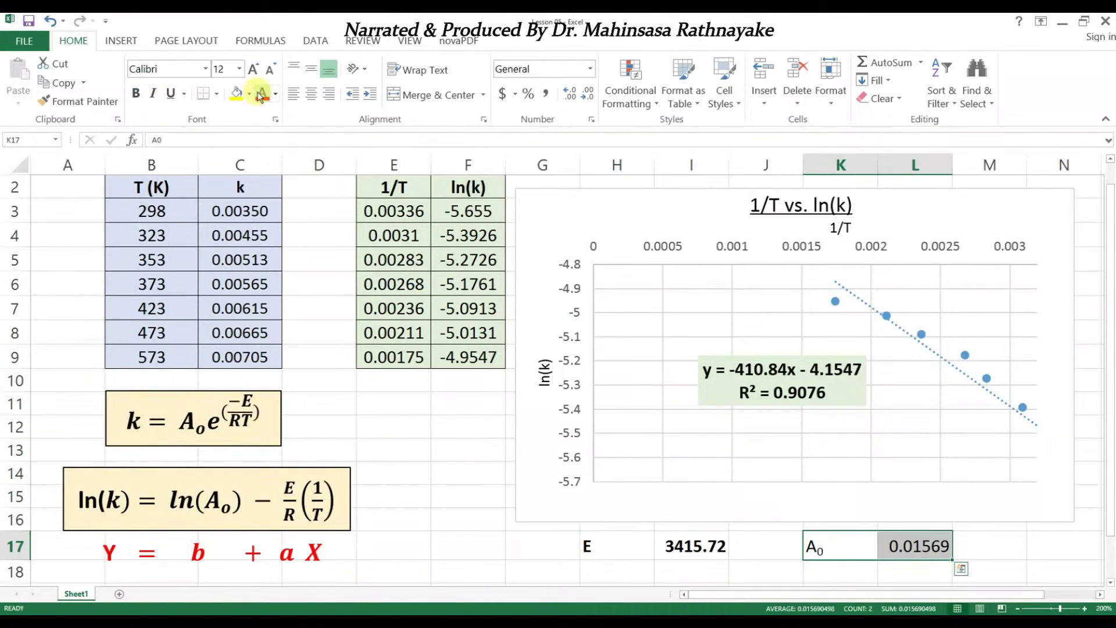
drag(616, 544, 698, 545)
click(275, 94)
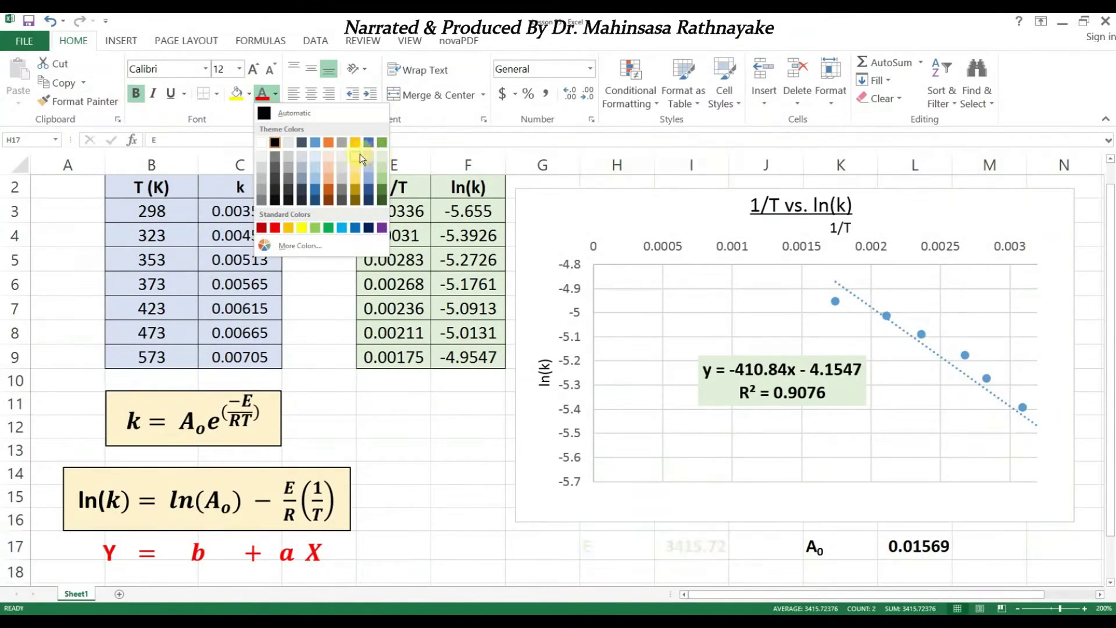
click(237, 93)
drag(828, 544, 918, 545)
click(237, 94)
click(988, 545)
Right-align the E and A₀ labels in H17 and K17.
drag(616, 545, 697, 545)
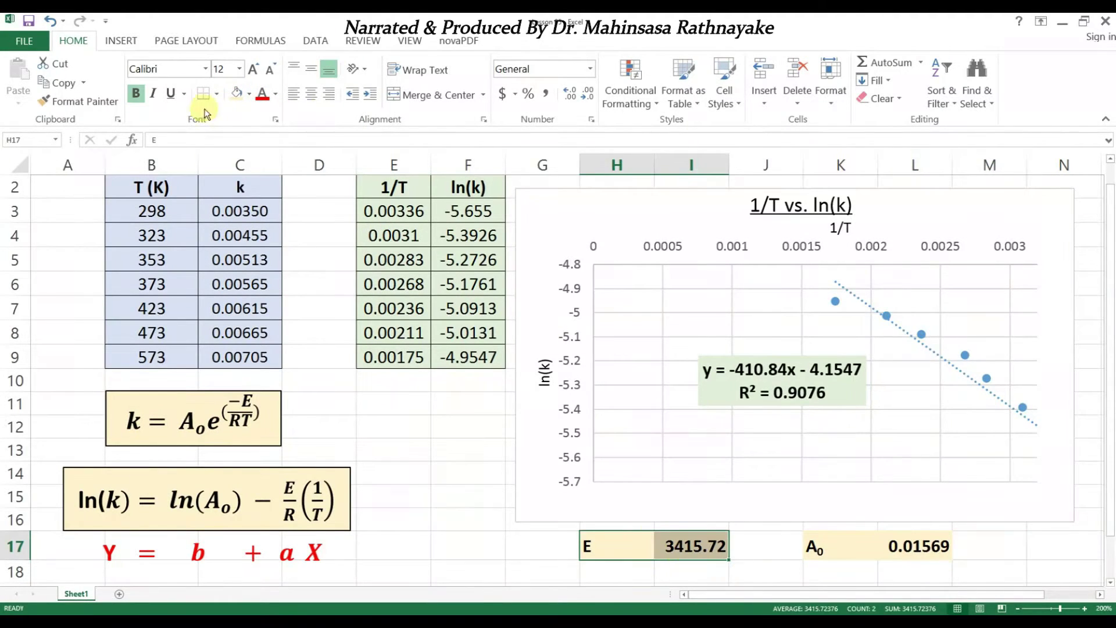
click(989, 555)
click(620, 550)
click(329, 94)
click(840, 545)
click(329, 93)
click(1063, 571)
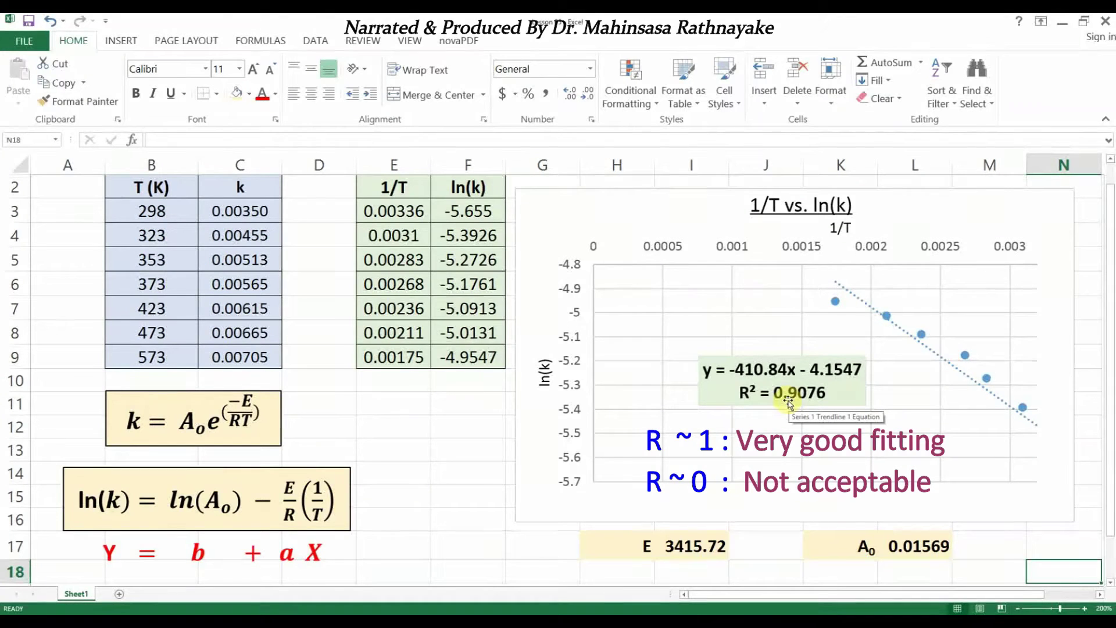
Outline the y = -410.84x - 4.1547 equation label with a dark theme colour.
click(727, 399)
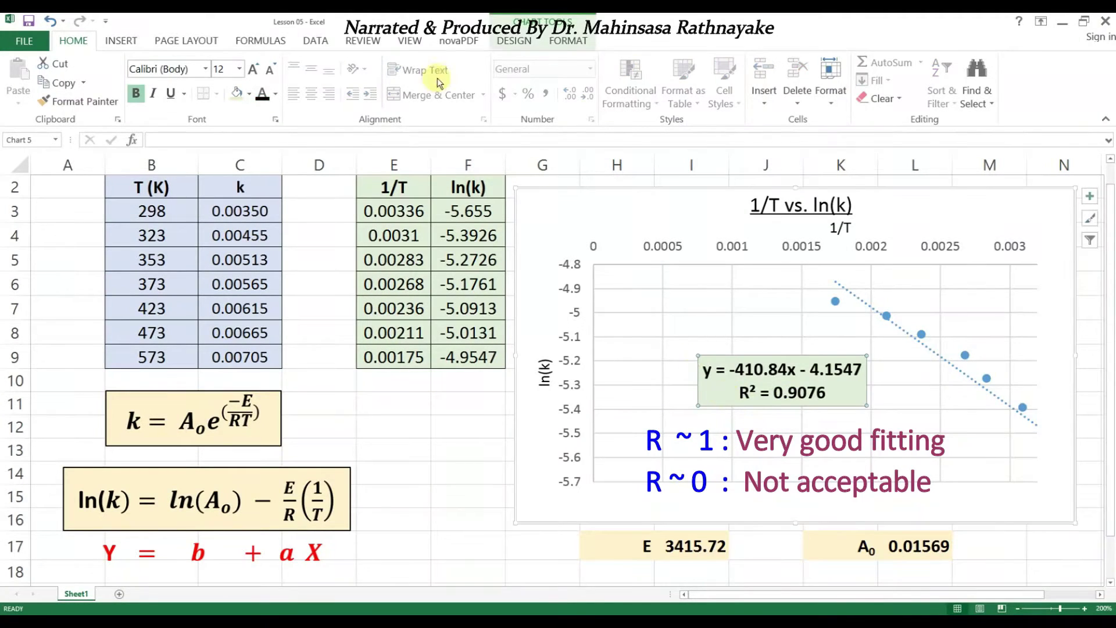
click(561, 43)
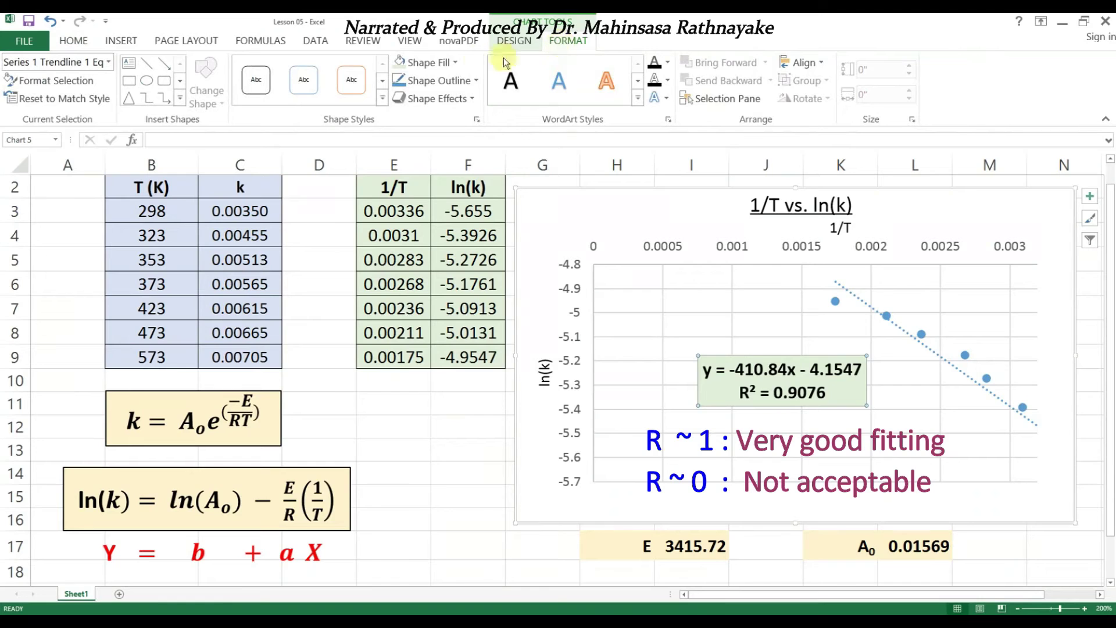
click(474, 81)
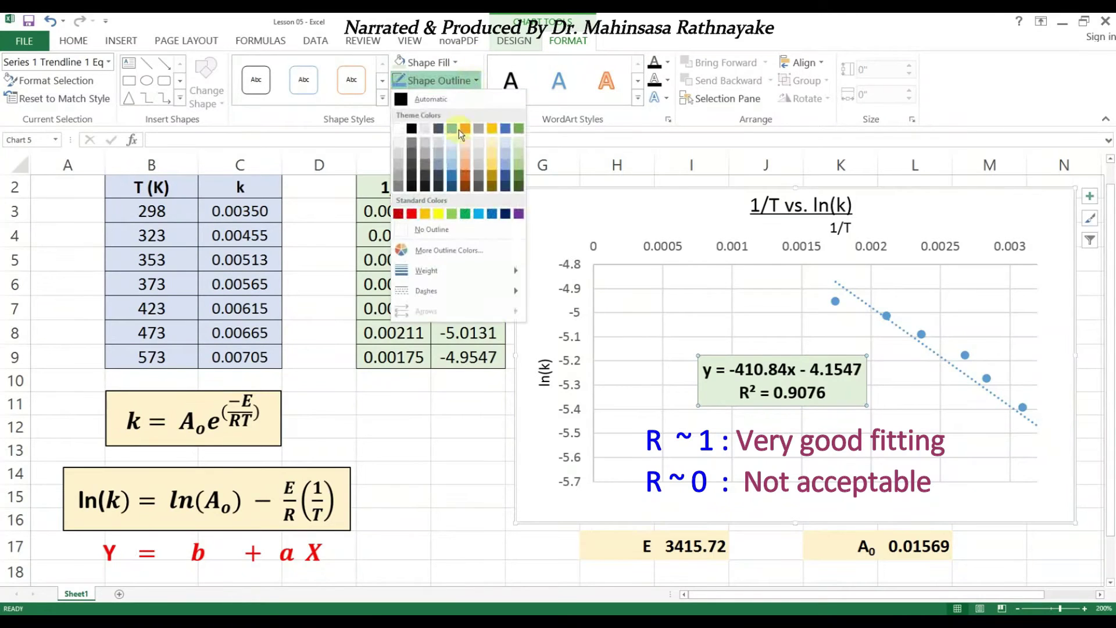
click(411, 128)
click(669, 417)
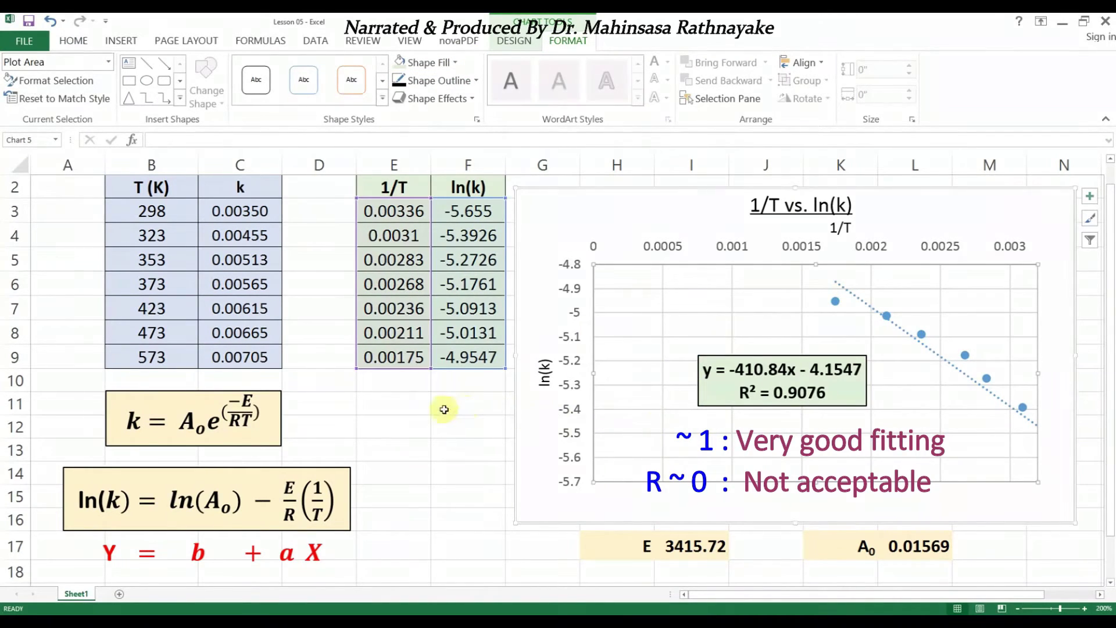
click(73, 40)
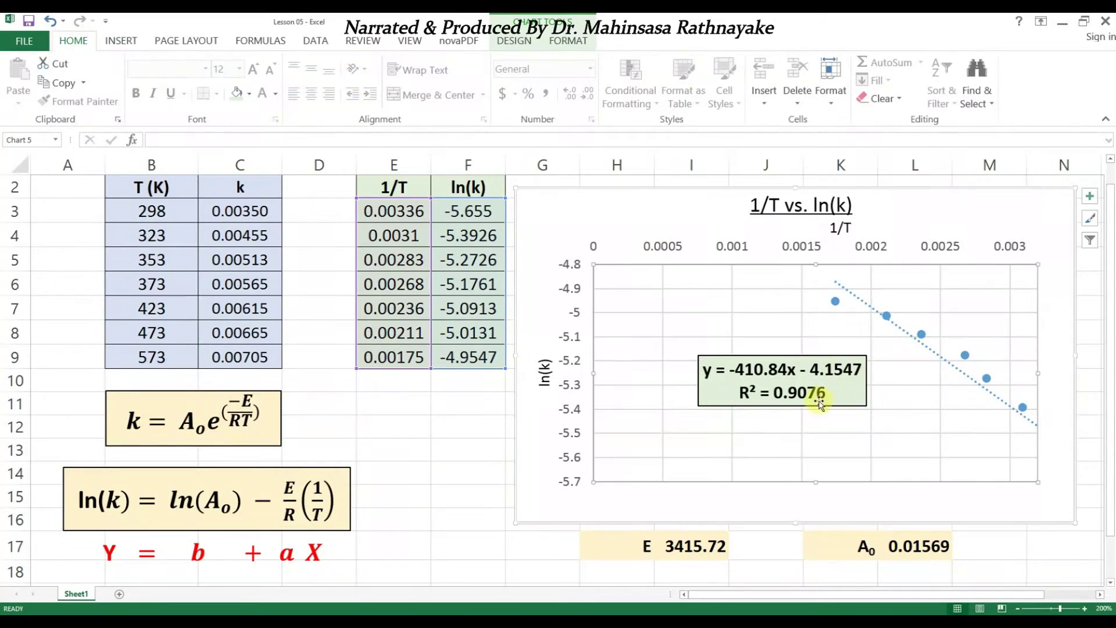
click(459, 429)
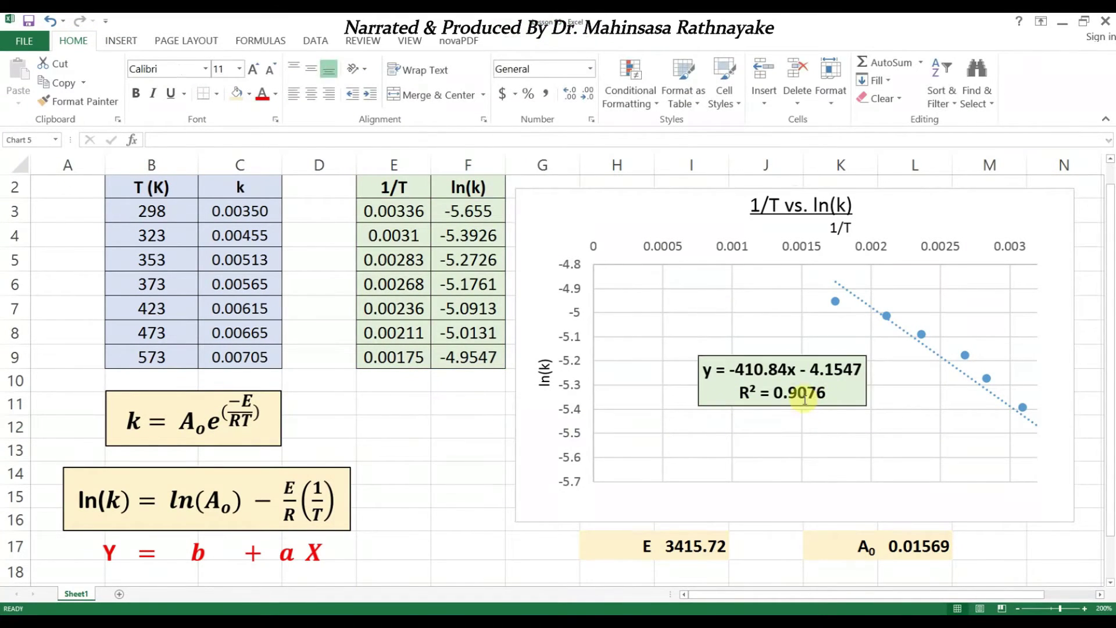
click(804, 397)
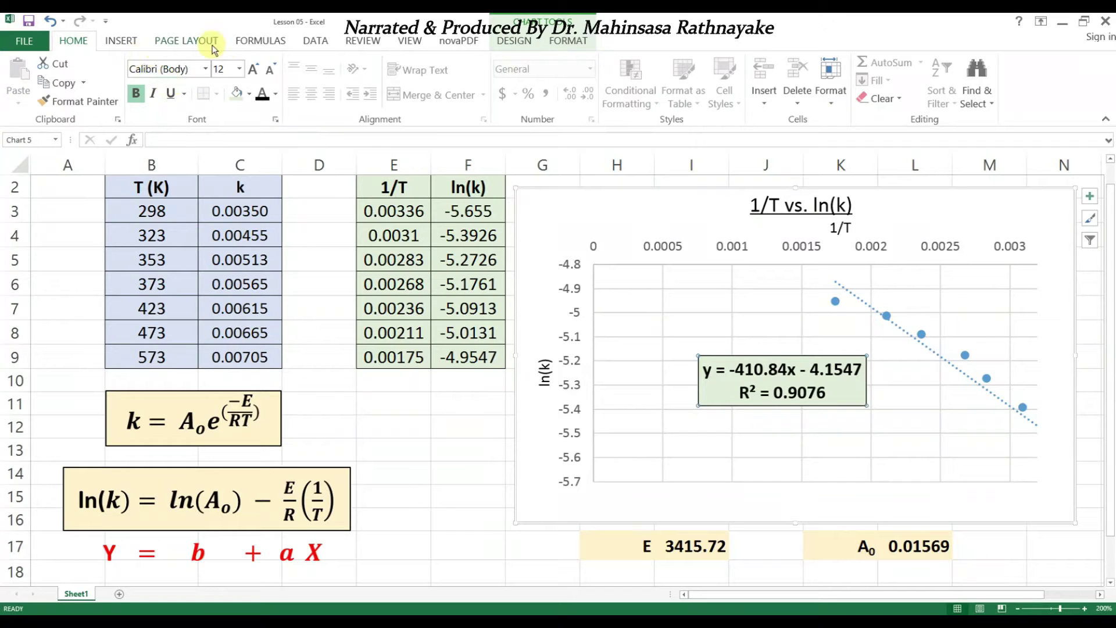
Switch to the Data tab to reach the Data Analysis tools.
click(313, 45)
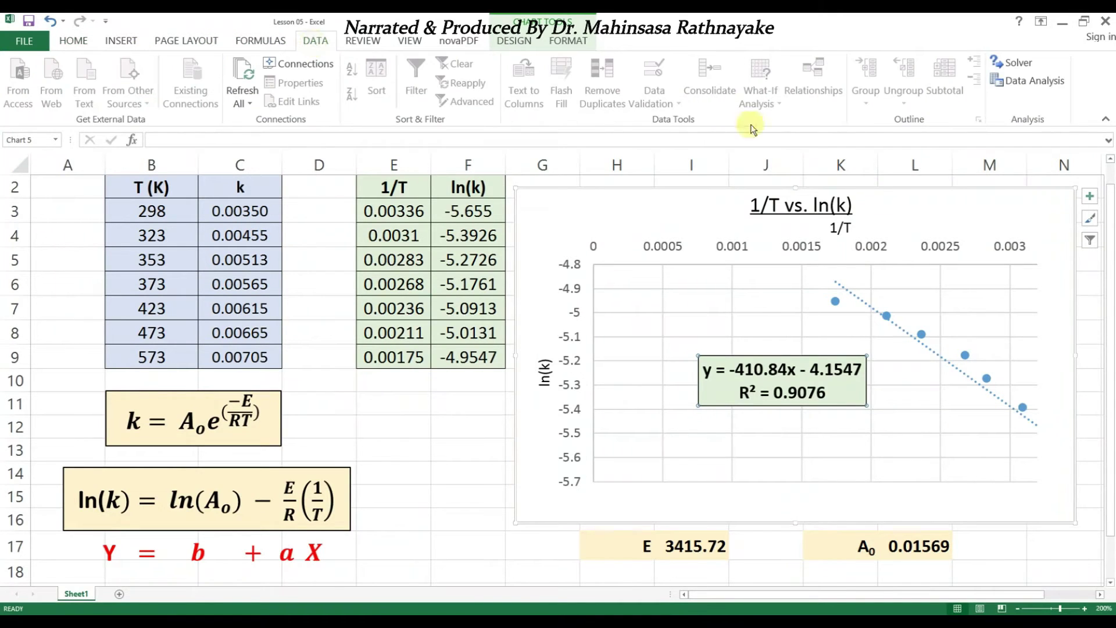
Choose Regression from the Data Analysis tools.
click(1046, 82)
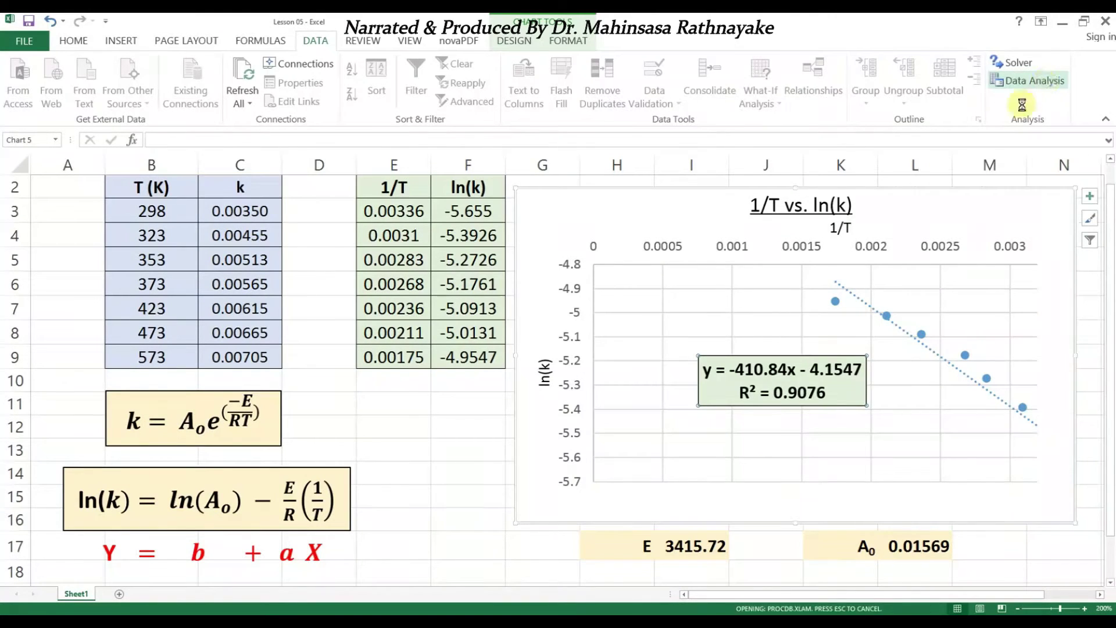
drag(844, 258, 455, 262)
drag(550, 323, 549, 344)
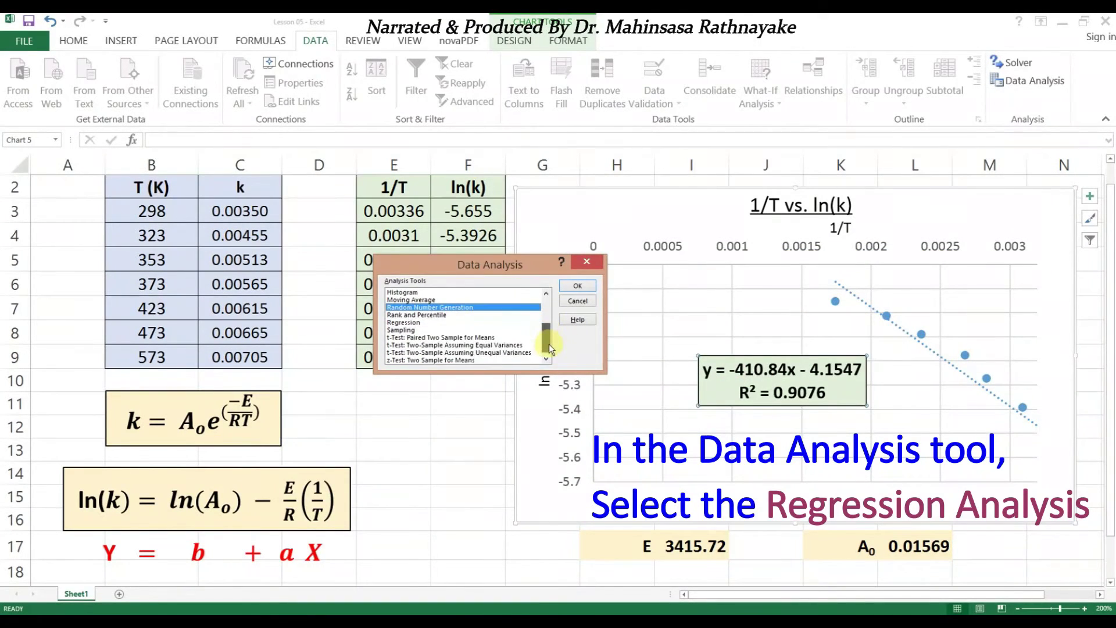
click(416, 323)
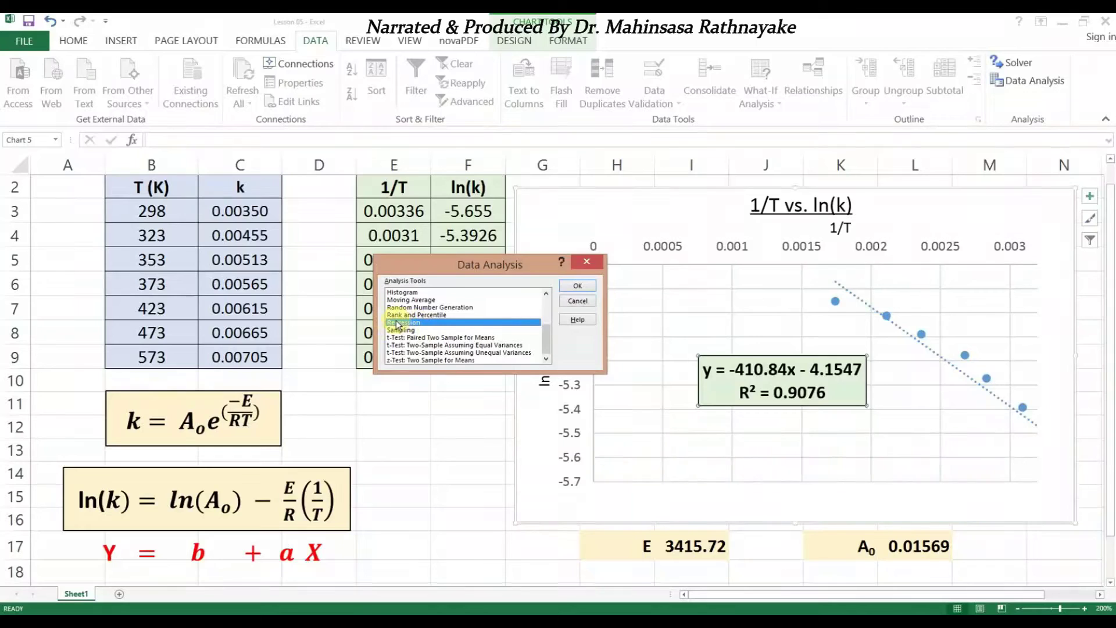
click(568, 287)
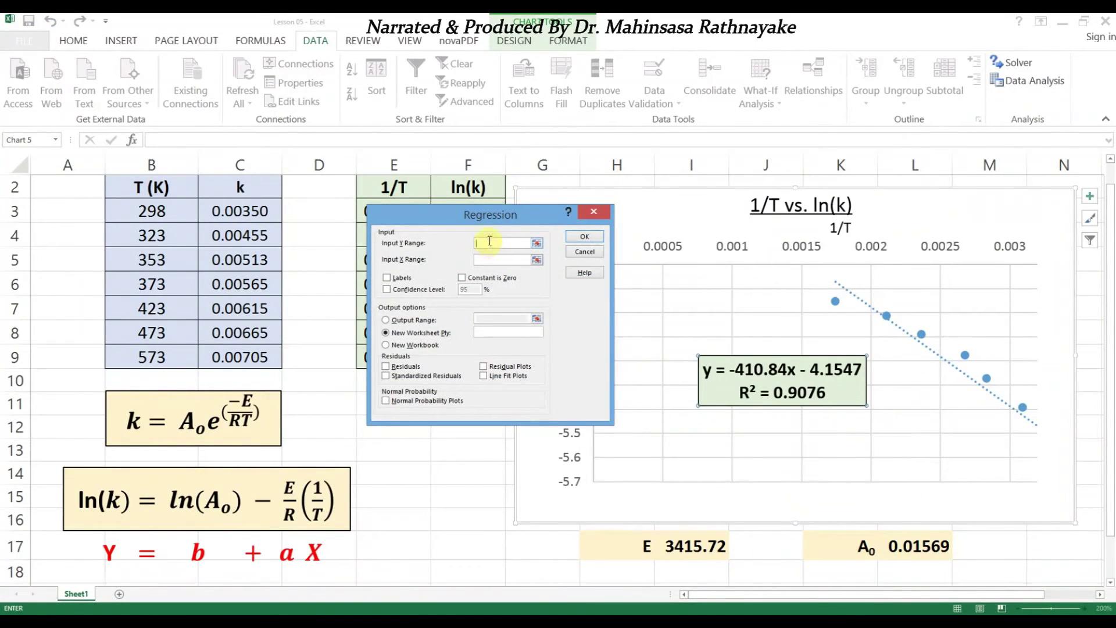
Regress Y range F3:F9 on X range E3:E9 at 90% confidence, outputting to G18.
drag(487, 218, 465, 286)
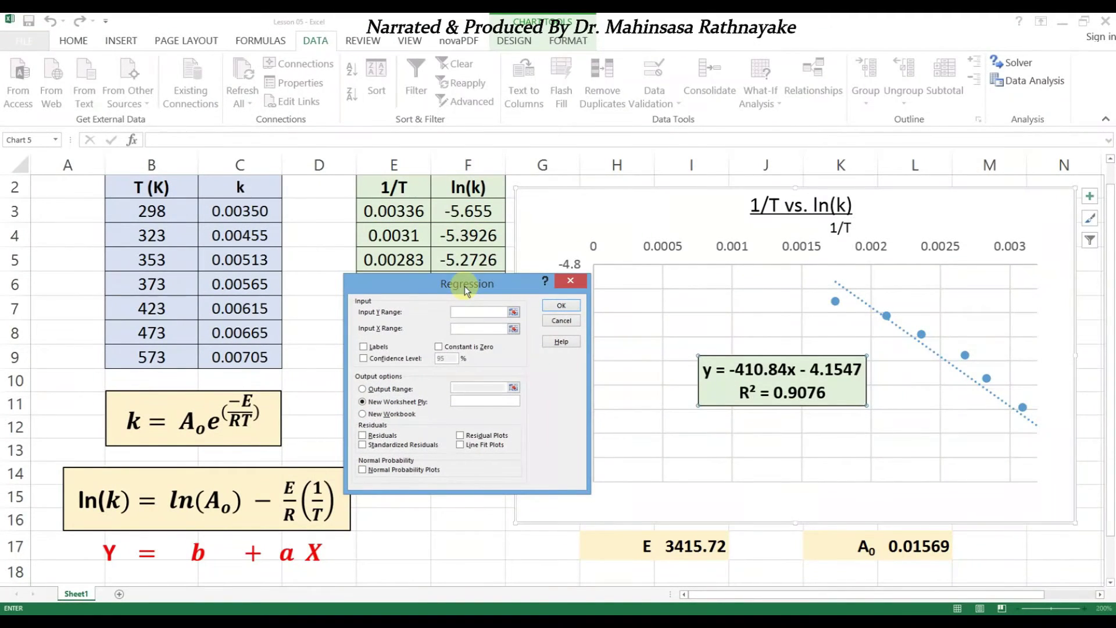
drag(468, 284, 218, 201)
drag(479, 212, 490, 357)
click(221, 248)
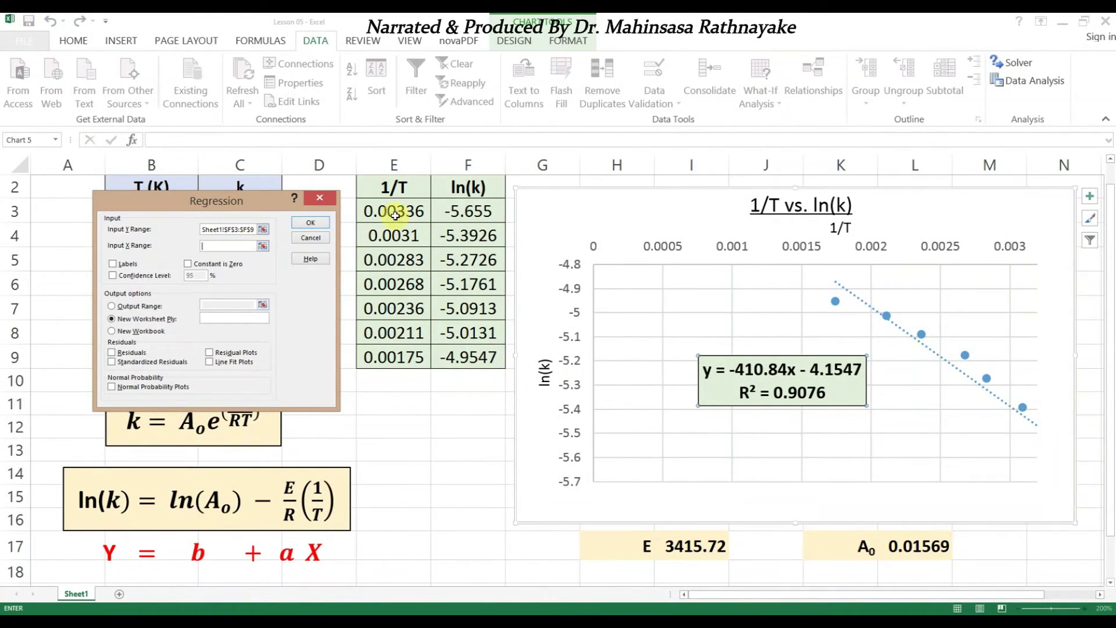
drag(395, 215, 394, 357)
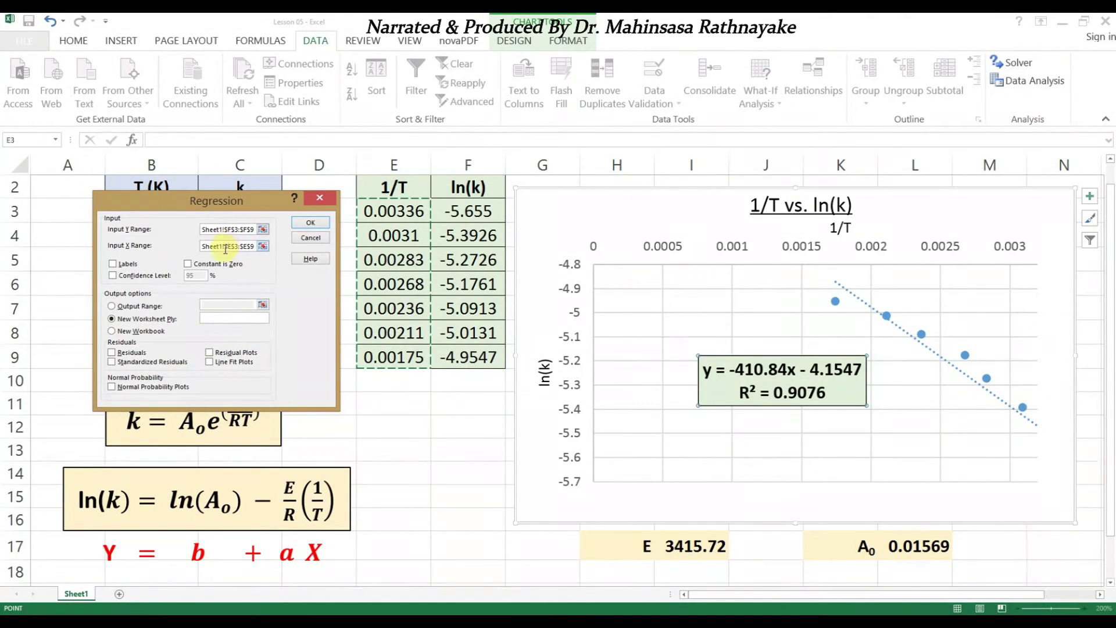
click(113, 275)
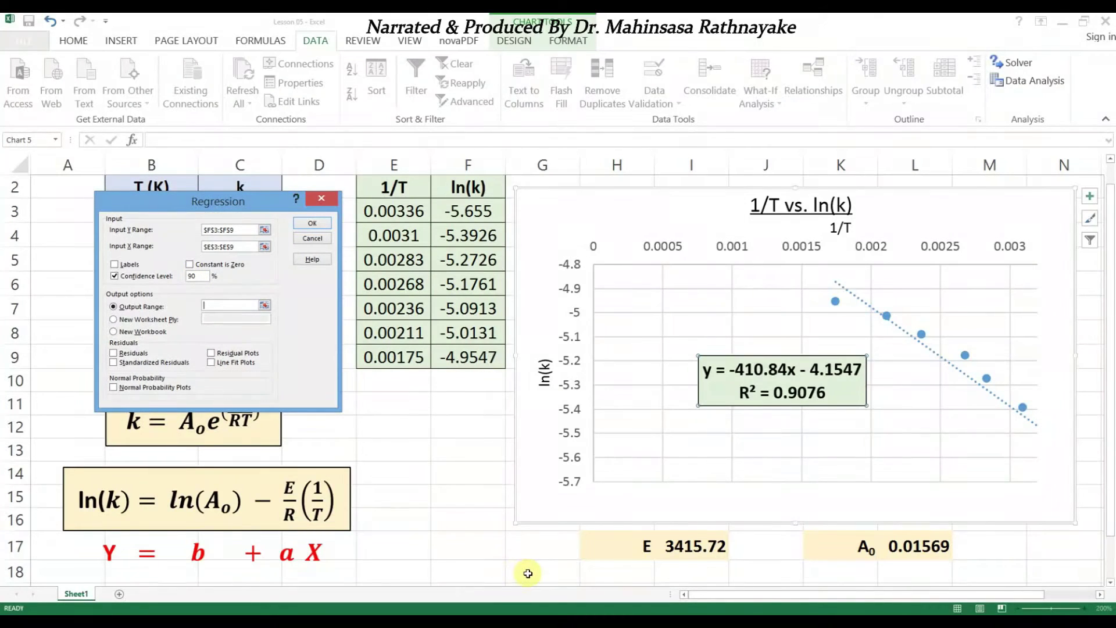
click(527, 574)
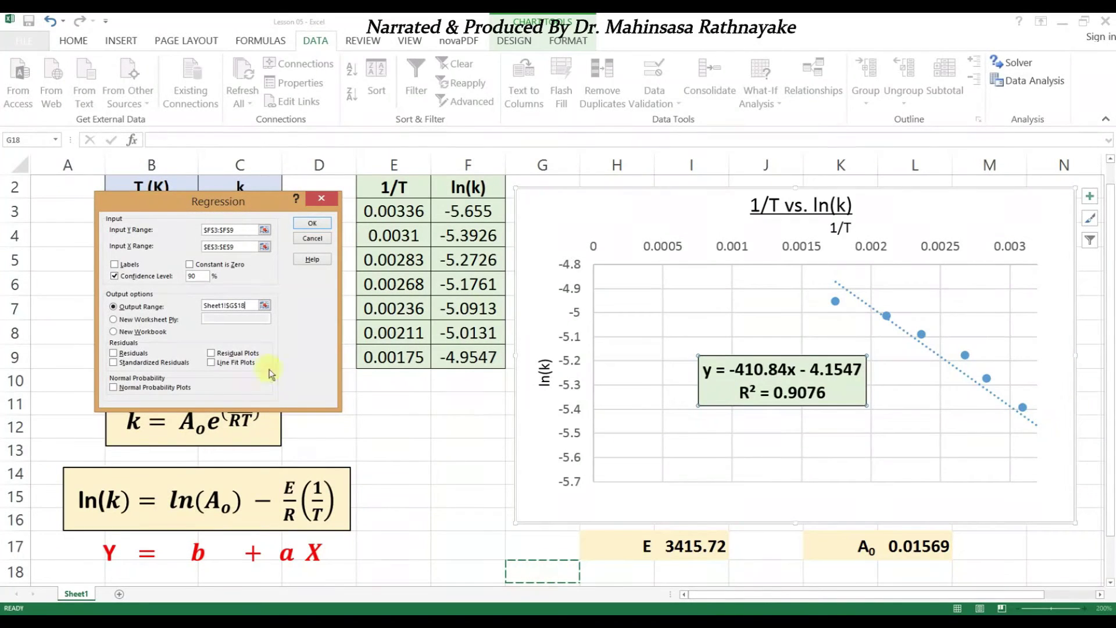
click(310, 224)
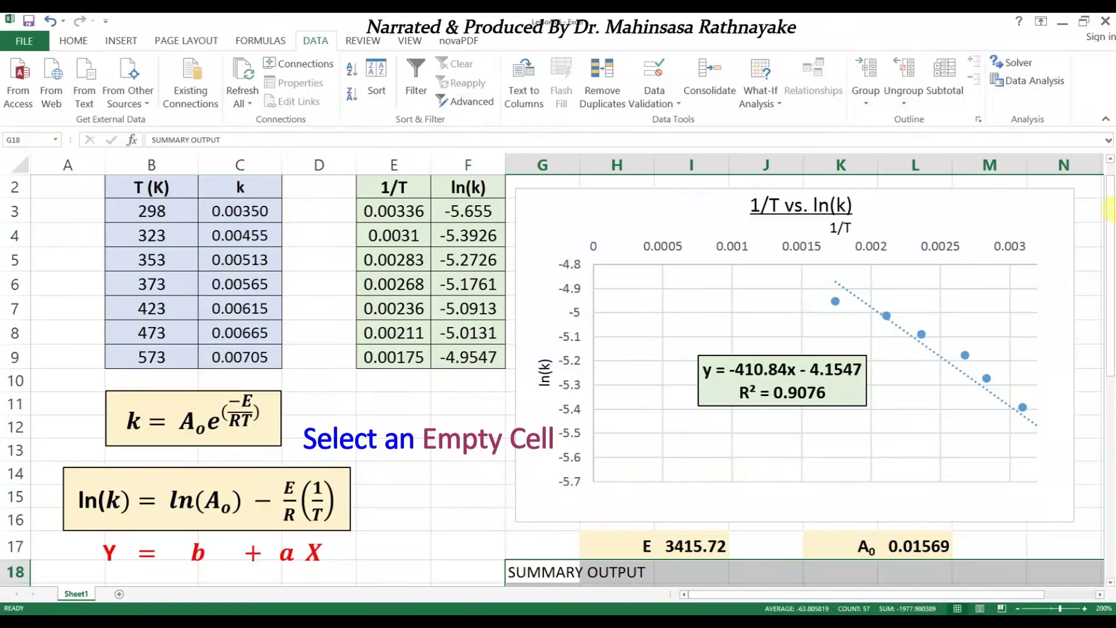
Auto-fit columns H, I and G so Adjusted R Square and full-precision values like 0.9075722 show.
drag(1111, 203, 1110, 408)
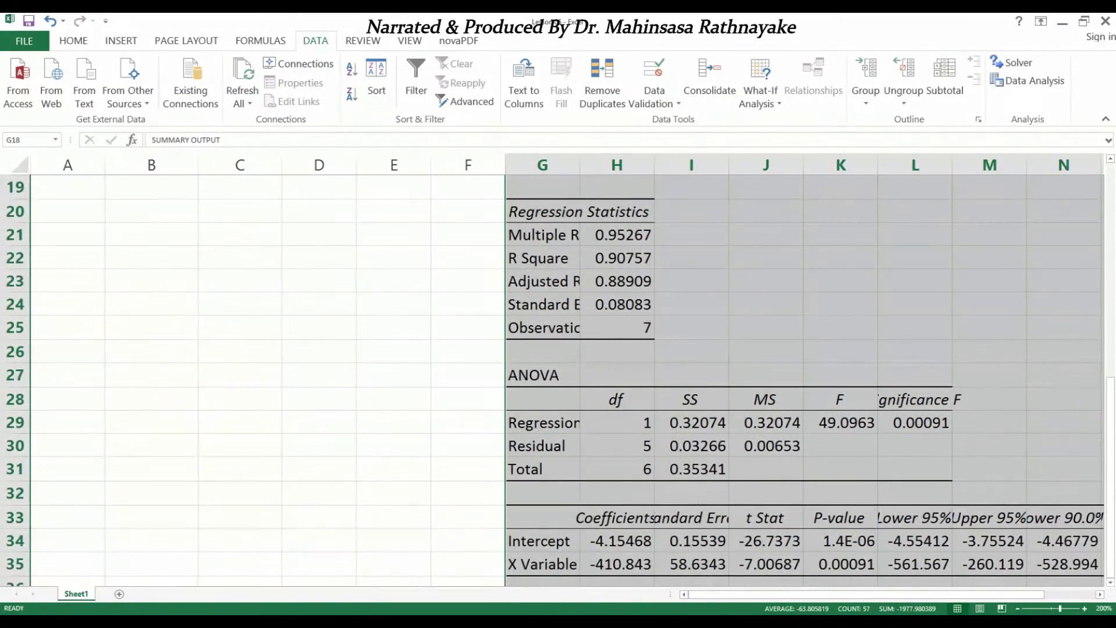
drag(773, 594, 819, 594)
double_click(486, 165)
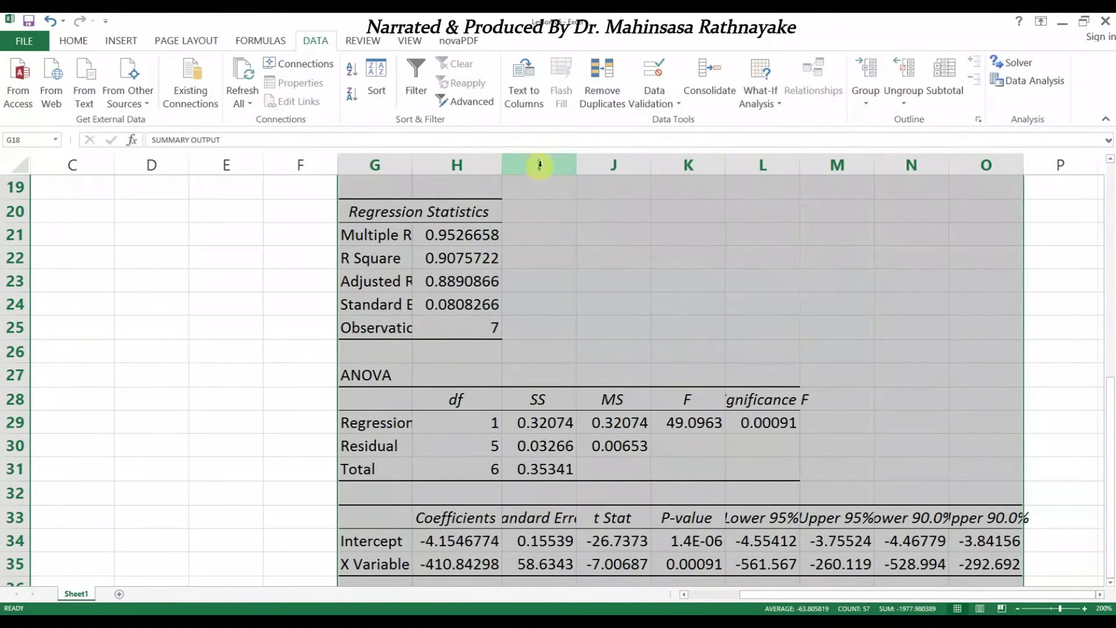
double_click(578, 160)
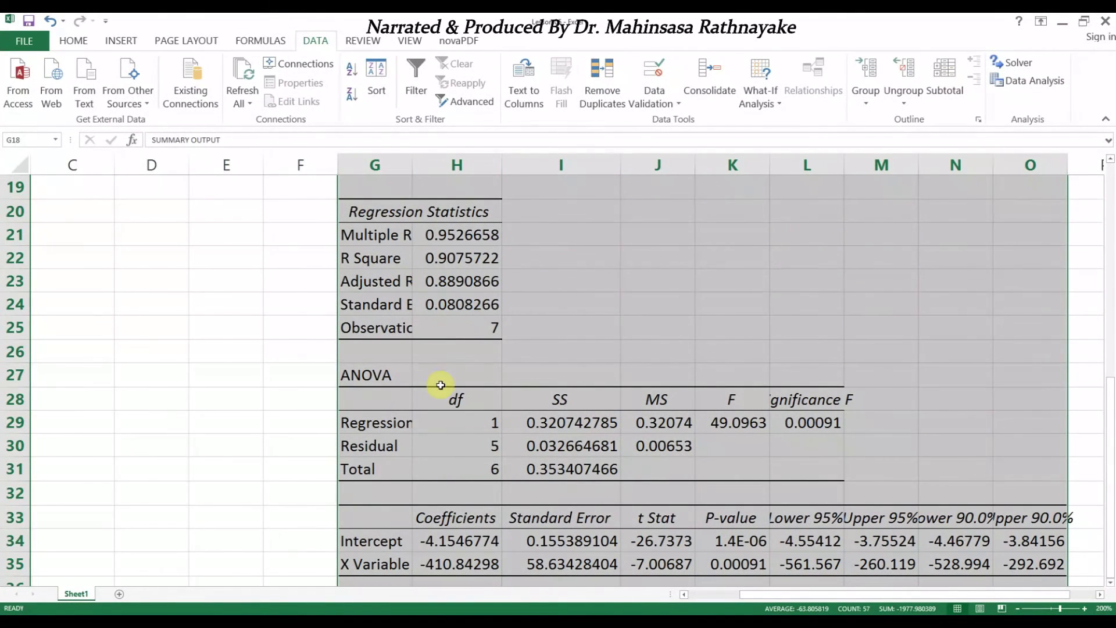
double_click(412, 165)
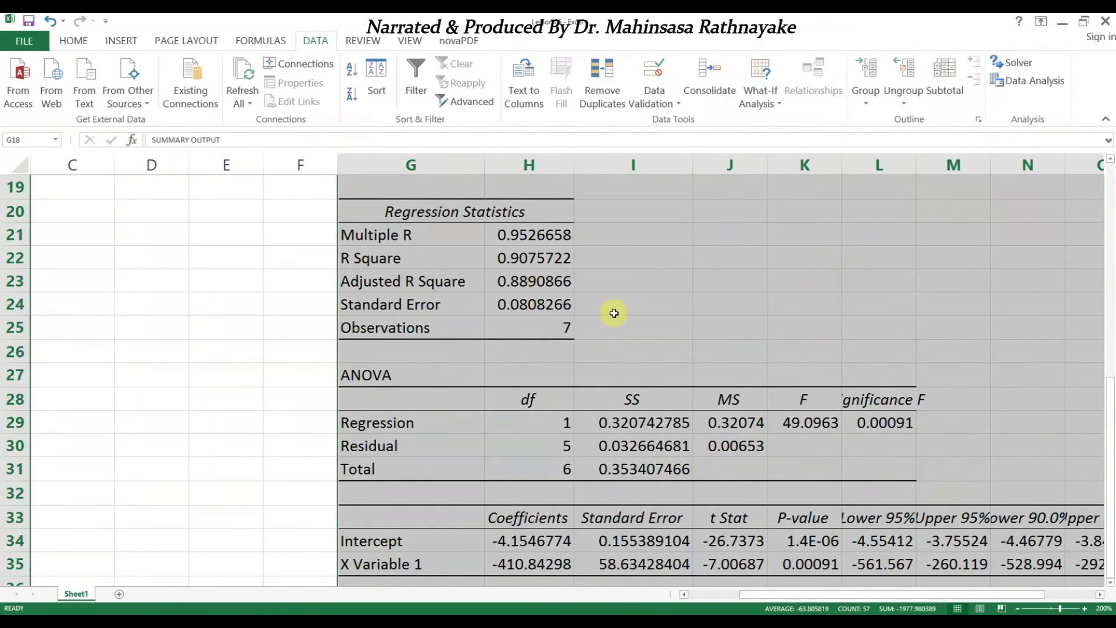
click(507, 259)
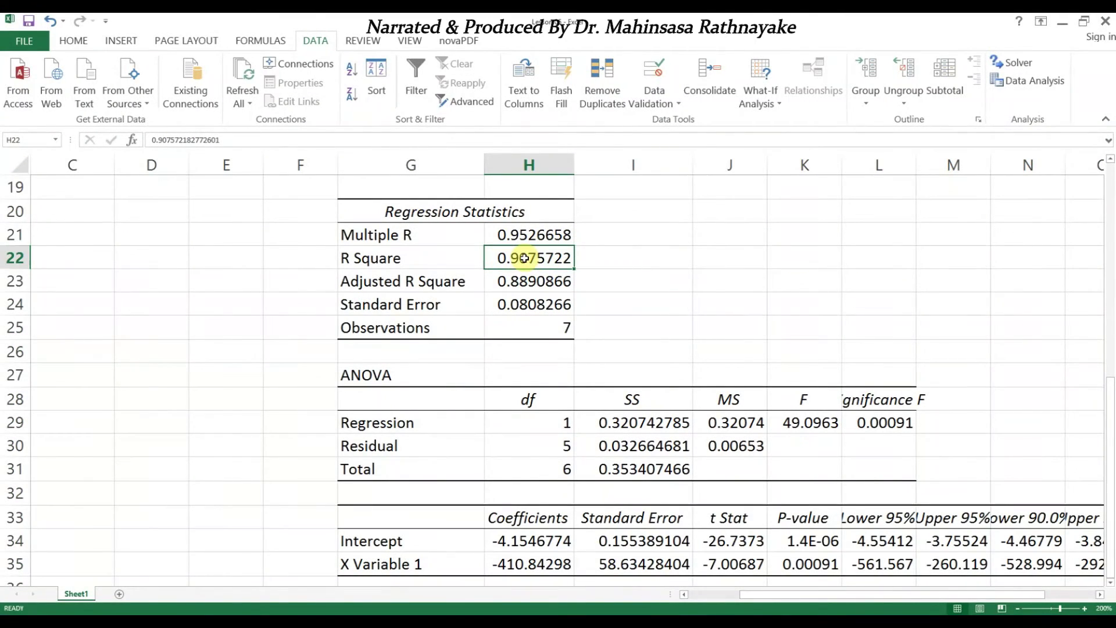
Fill the R Square label and value cells G22:H22 with light orange.
drag(394, 258, 522, 258)
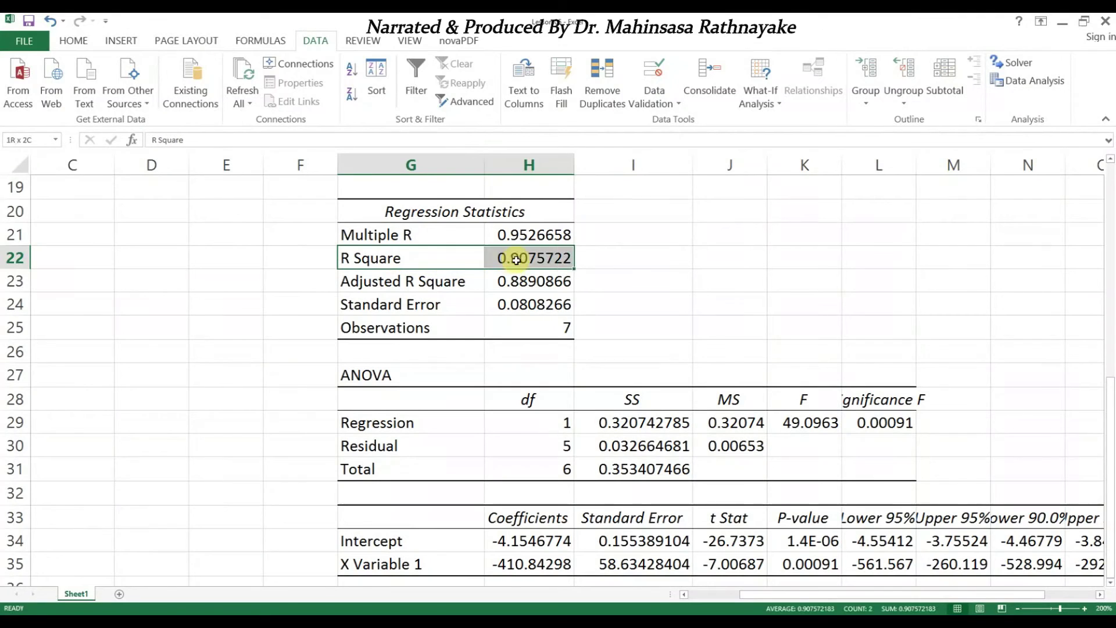
click(74, 40)
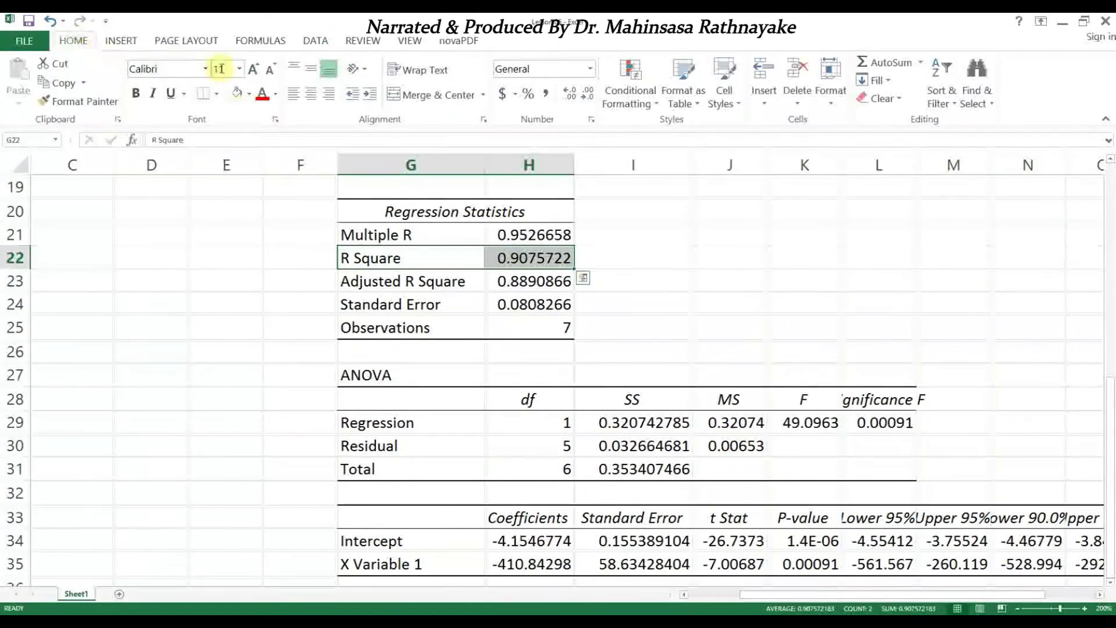
click(233, 93)
scroll(396, 299, up, 3)
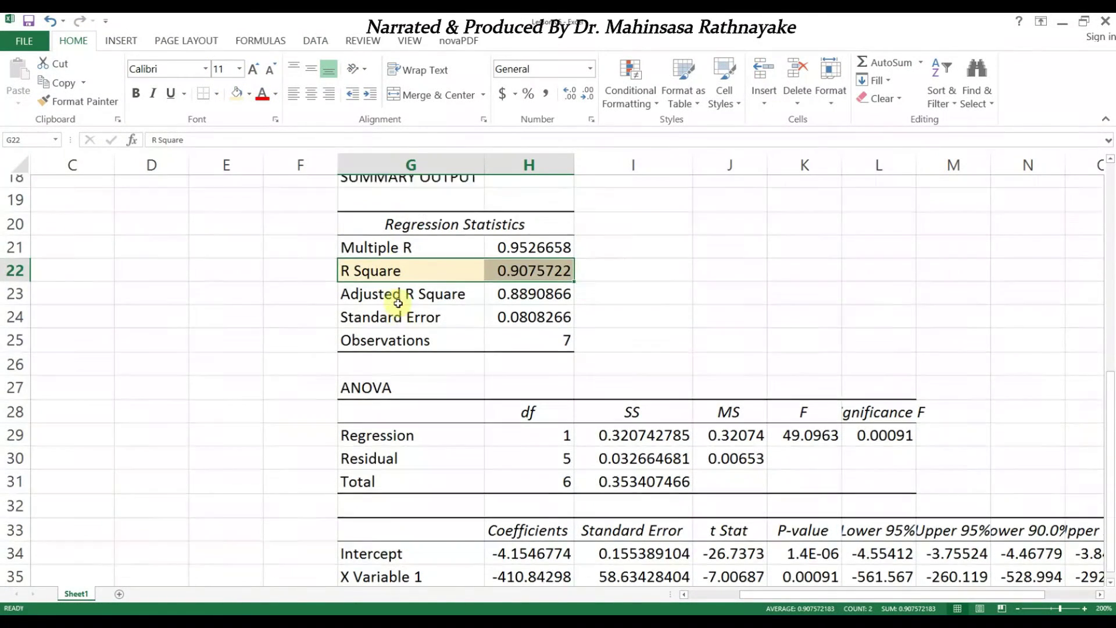
Move the chart's trendline equation label and compare its R² of 0.9076 with 0.9075722.
drag(648, 219, 665, 260)
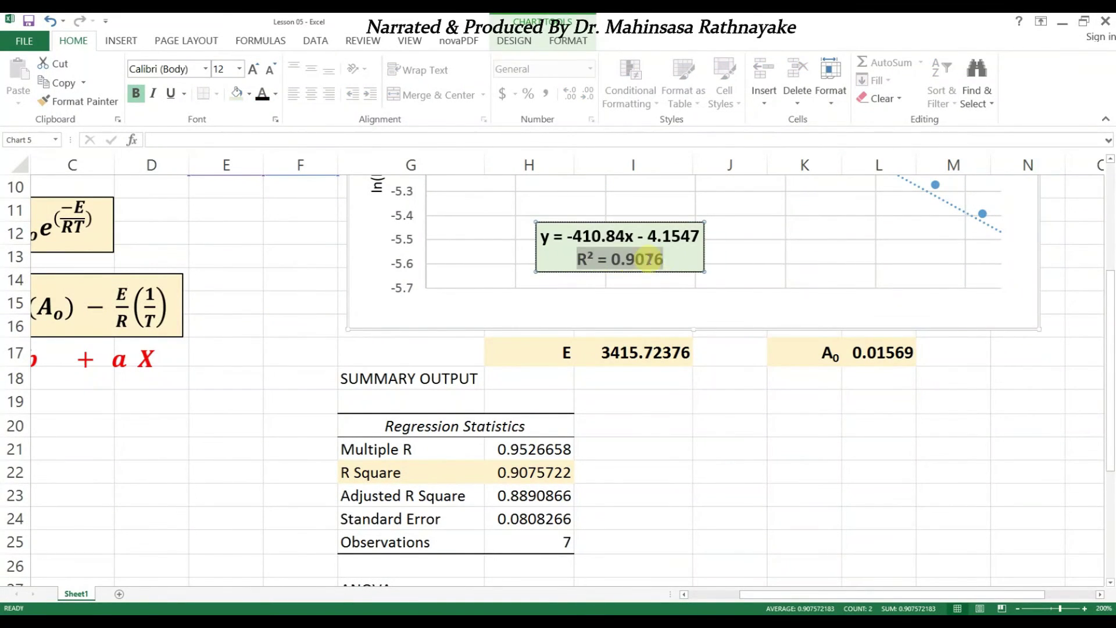
click(501, 476)
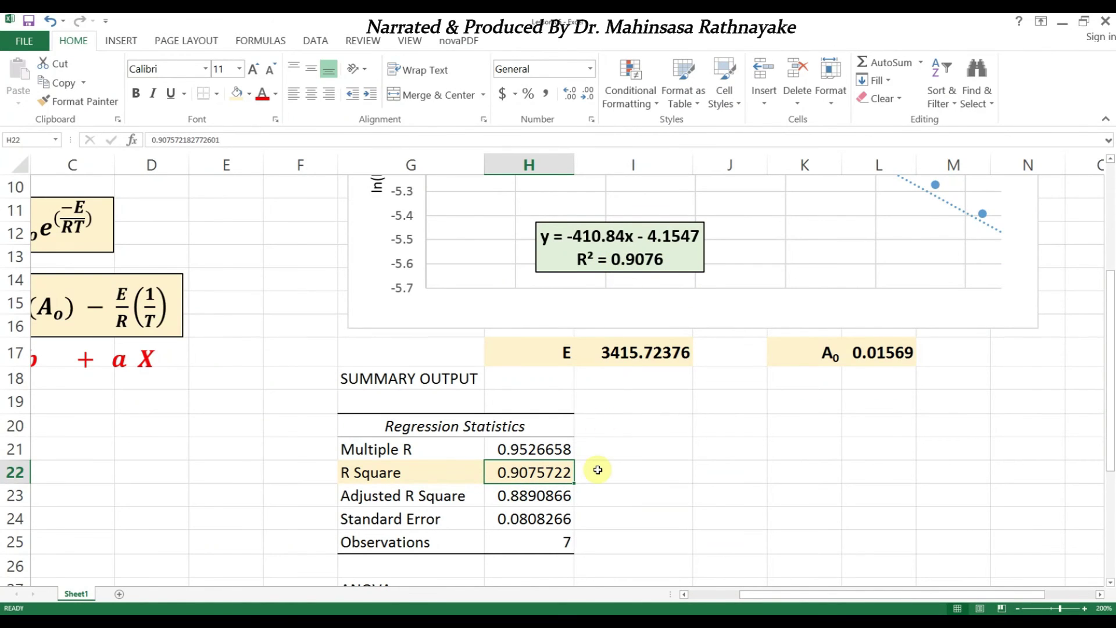
scroll(598, 469, down, 1)
scroll(598, 470, down, 3)
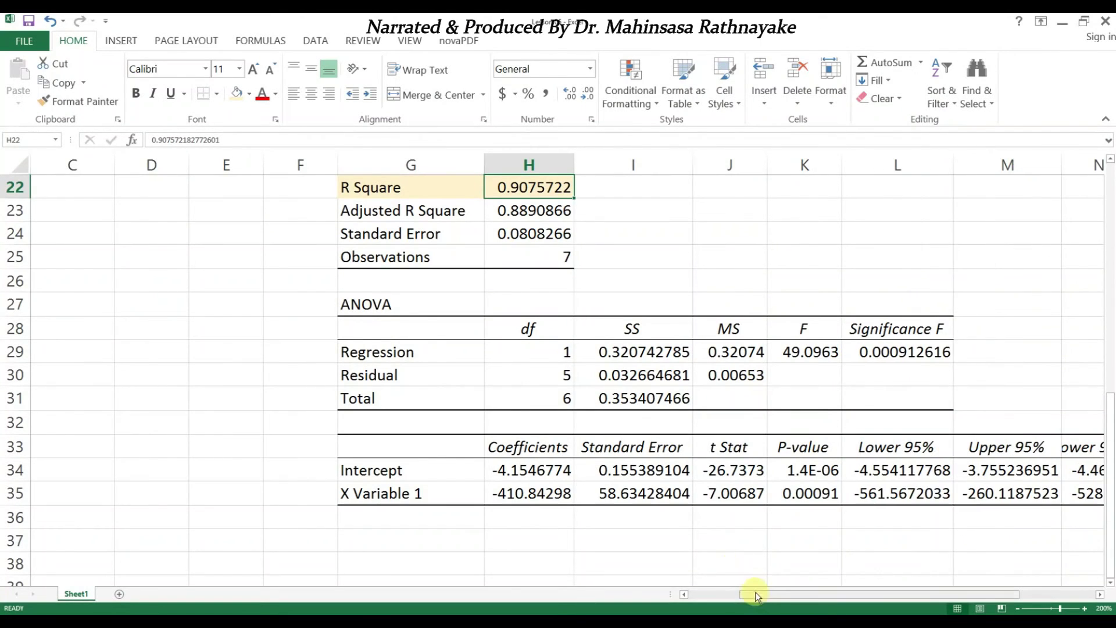
Auto-fit columns N and O so Significance F 0.000912616 and the 95% and 90.0% bounds display fully.
drag(747, 596, 809, 593)
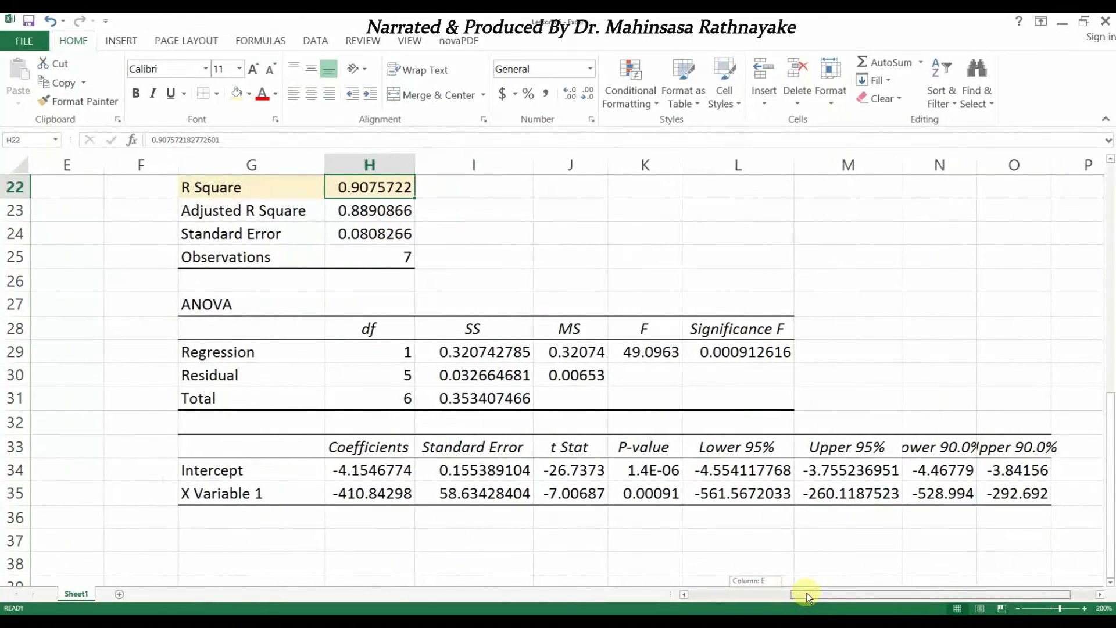
double_click(977, 165)
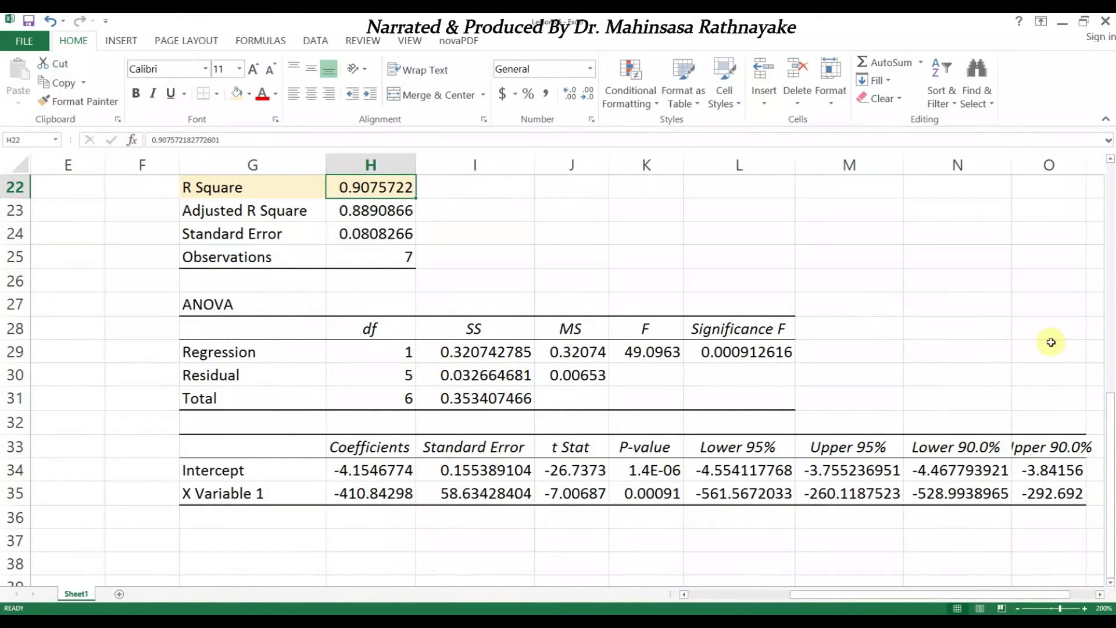
double_click(1084, 165)
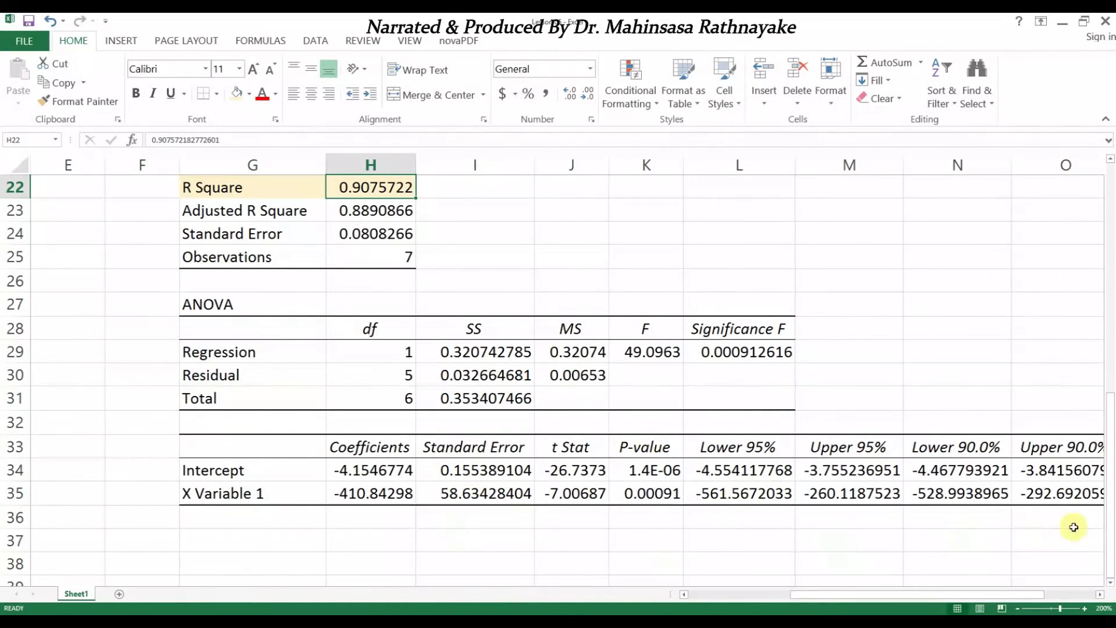
drag(975, 596, 1002, 596)
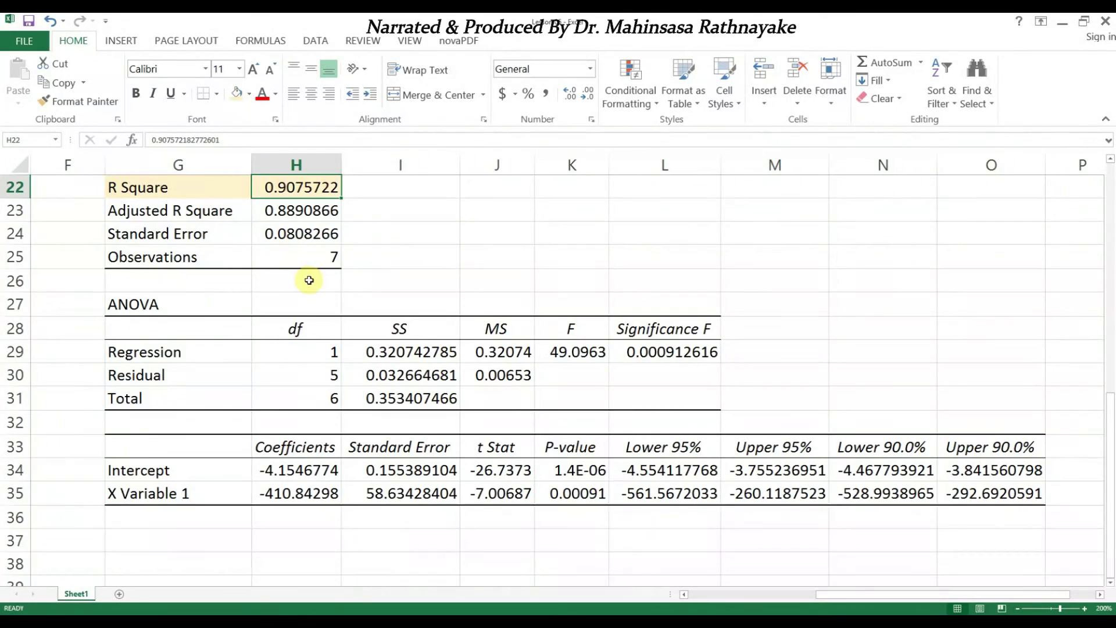
scroll(309, 280, up, 1)
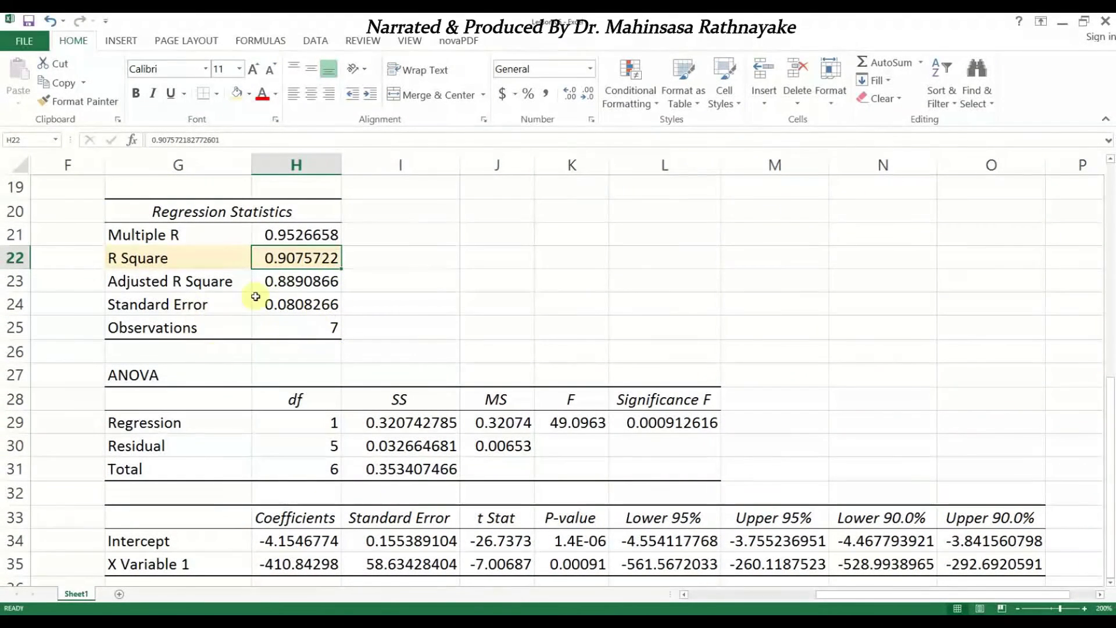